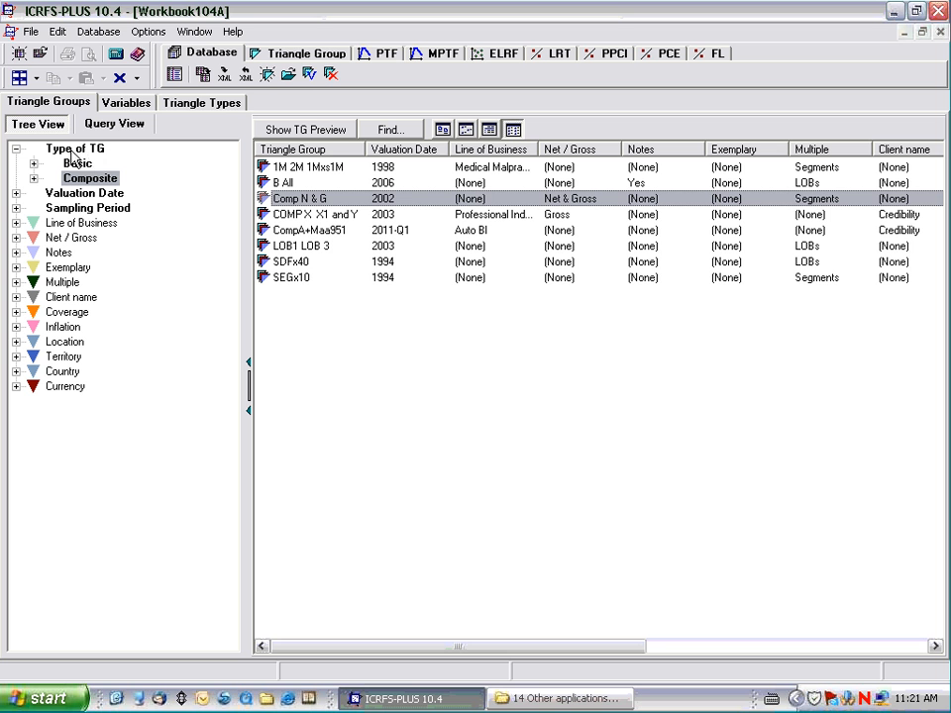
Open the Comp N & G triangle group, list its related models and widen the Name column.
double_click(313, 199)
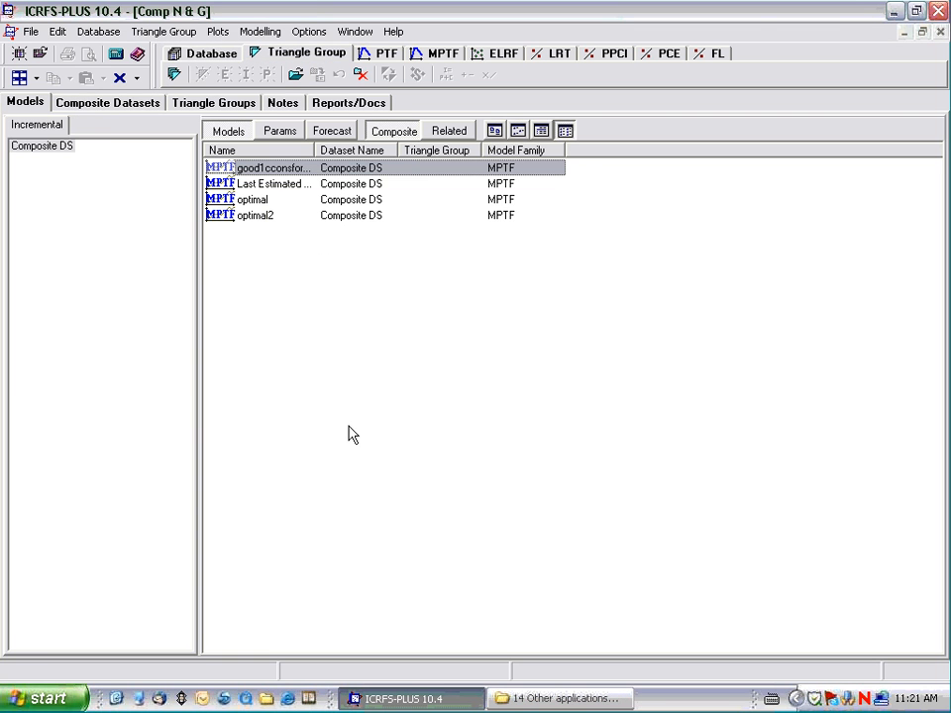
left_click(450, 131)
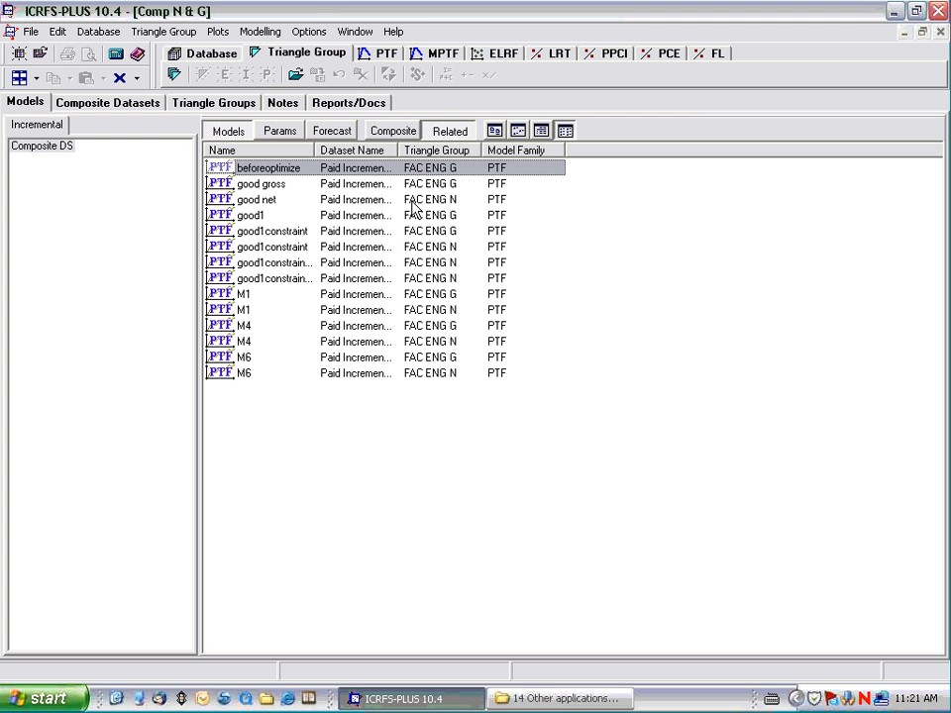
left_click_drag(313, 151, 384, 149)
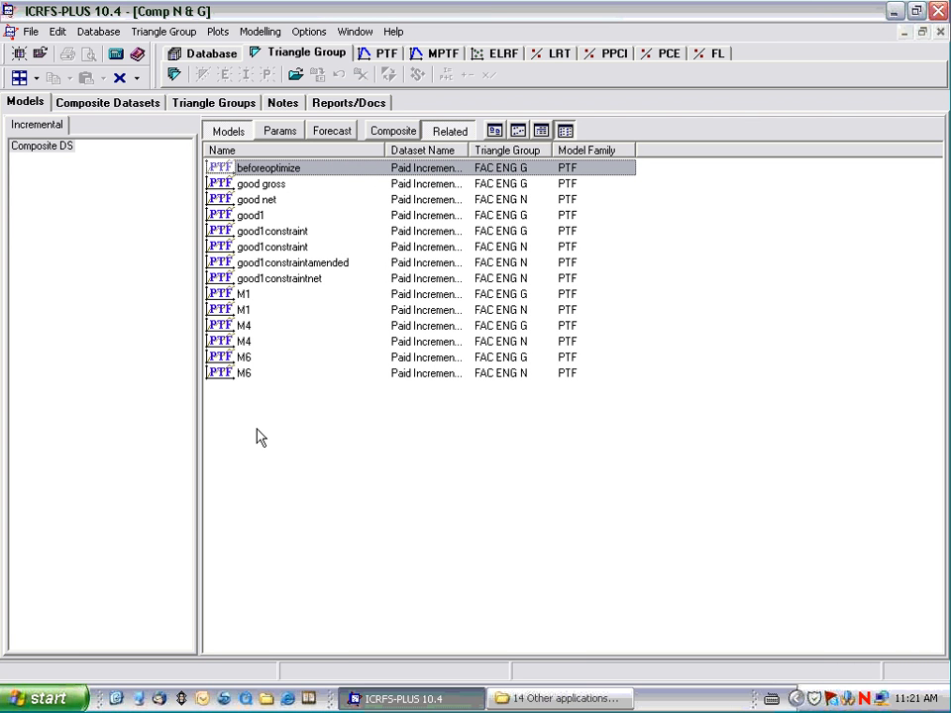
Add the good1constraint models of FAC ENG G and FAC ENG N to the selection and try to open them.
left_click(268, 231, "ctrl")
left_click(267, 247, "ctrl")
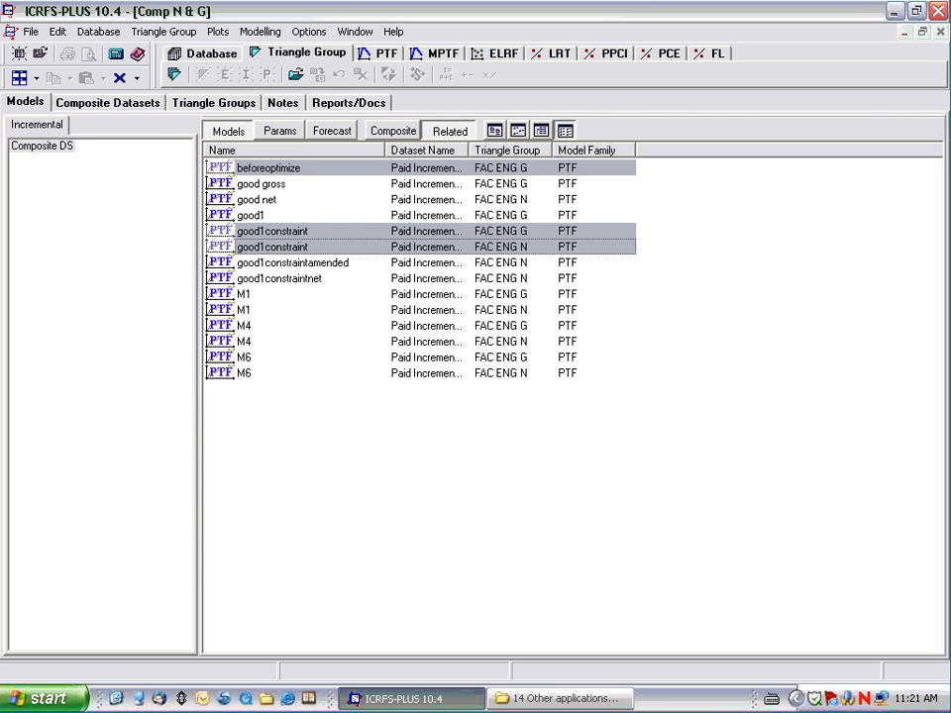
right_click(256, 245)
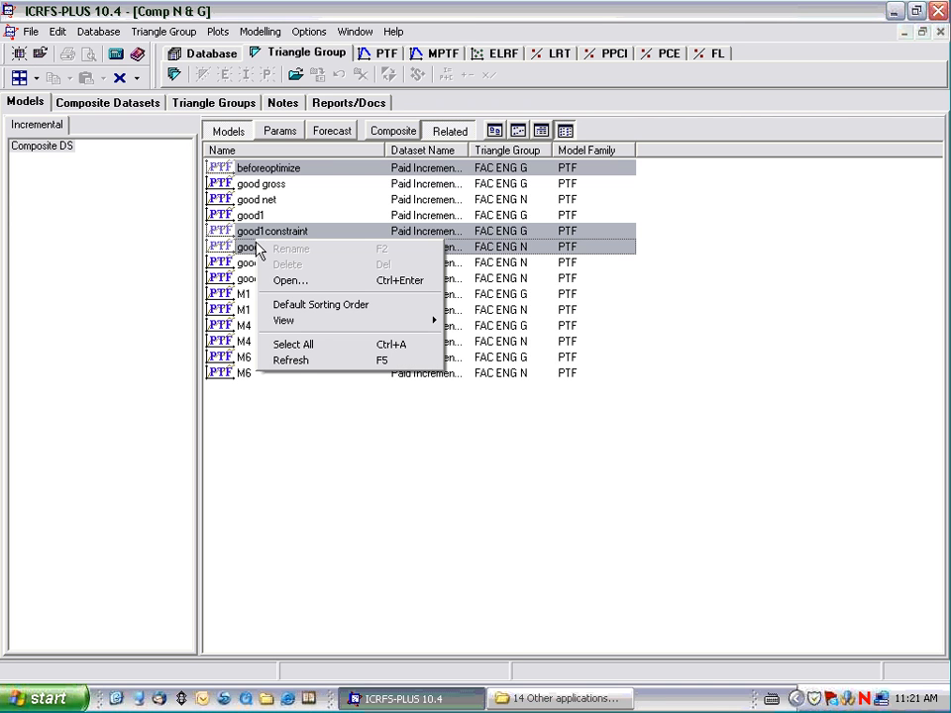
left_click(287, 280)
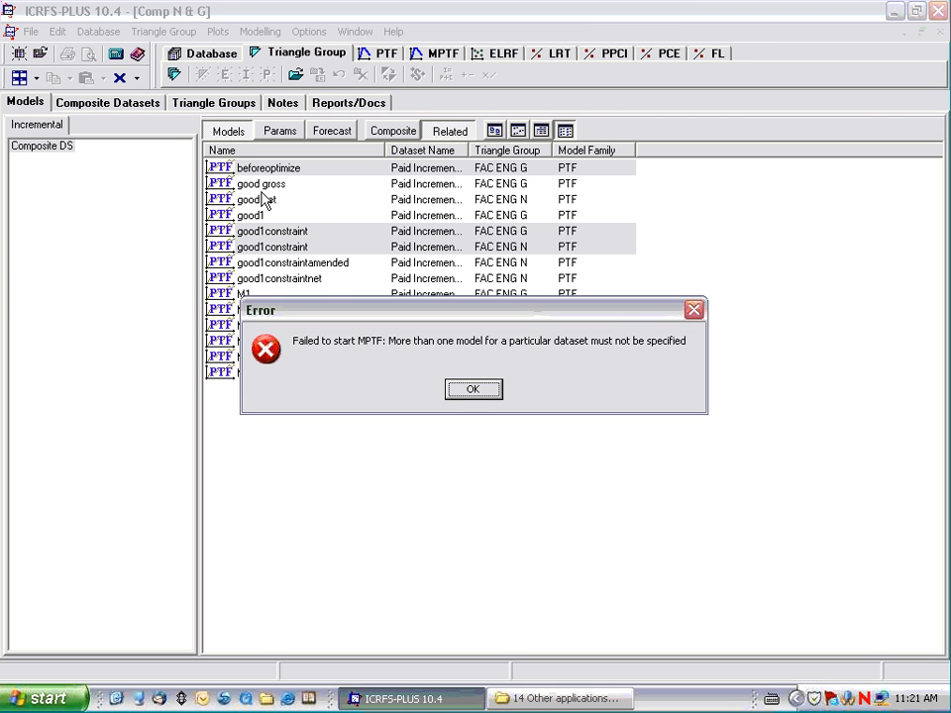
left_click(462, 393)
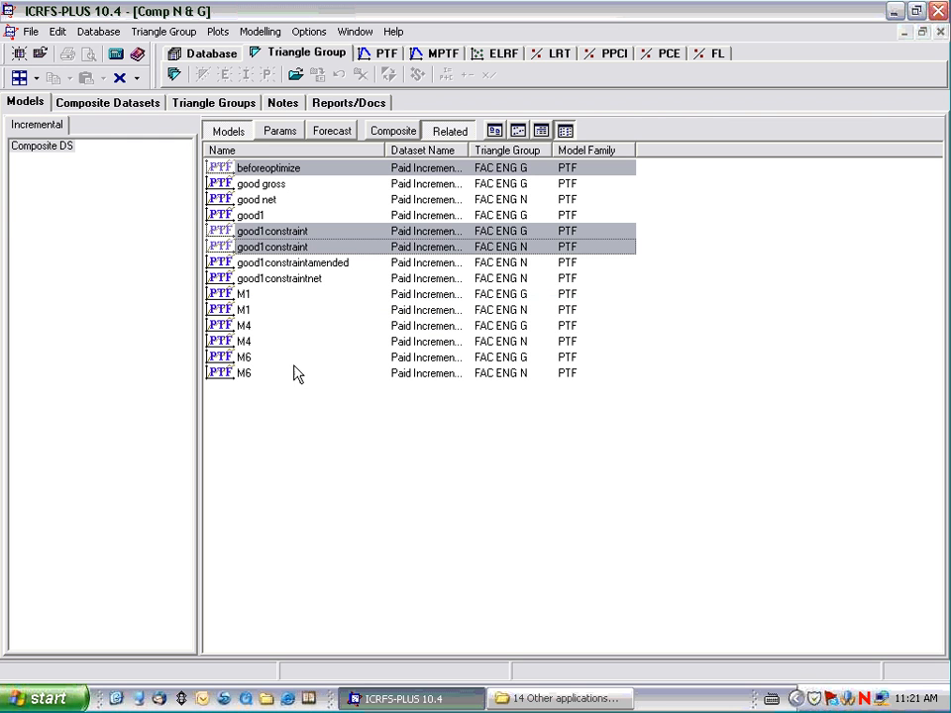
Remove beforeoptimize from the selection and open the two good1constraint models together as an MPTF model.
left_click(263, 173, "ctrl")
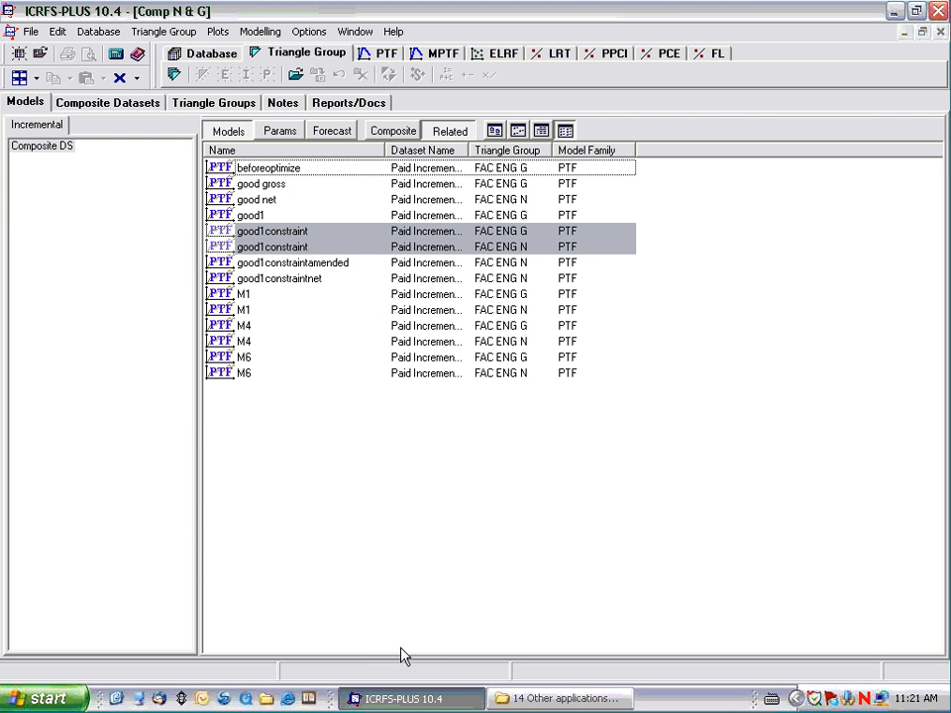
right_click(279, 247)
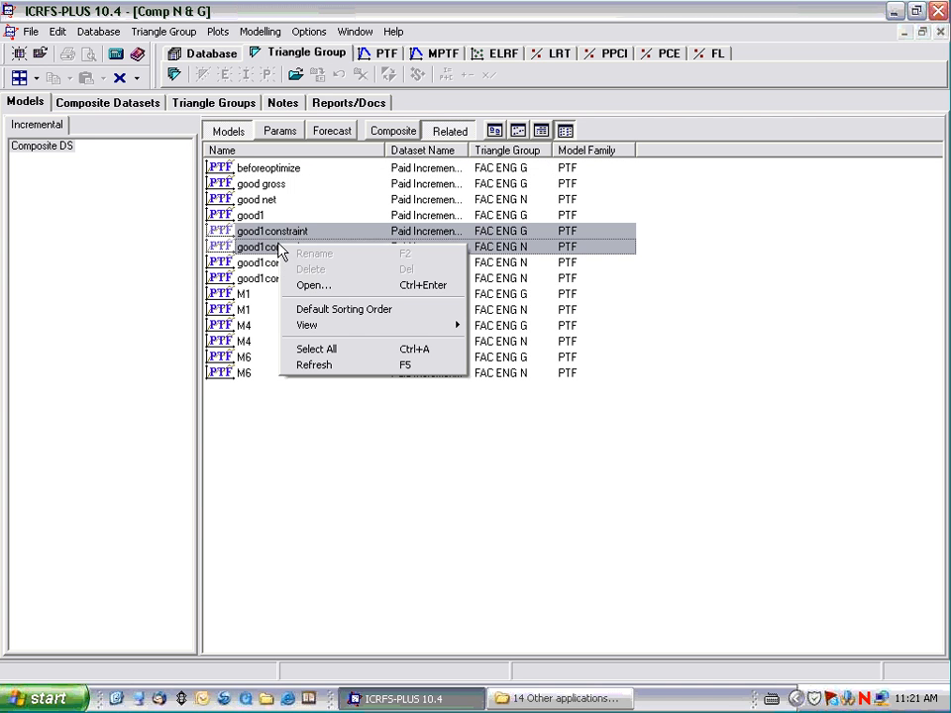
left_click(313, 288)
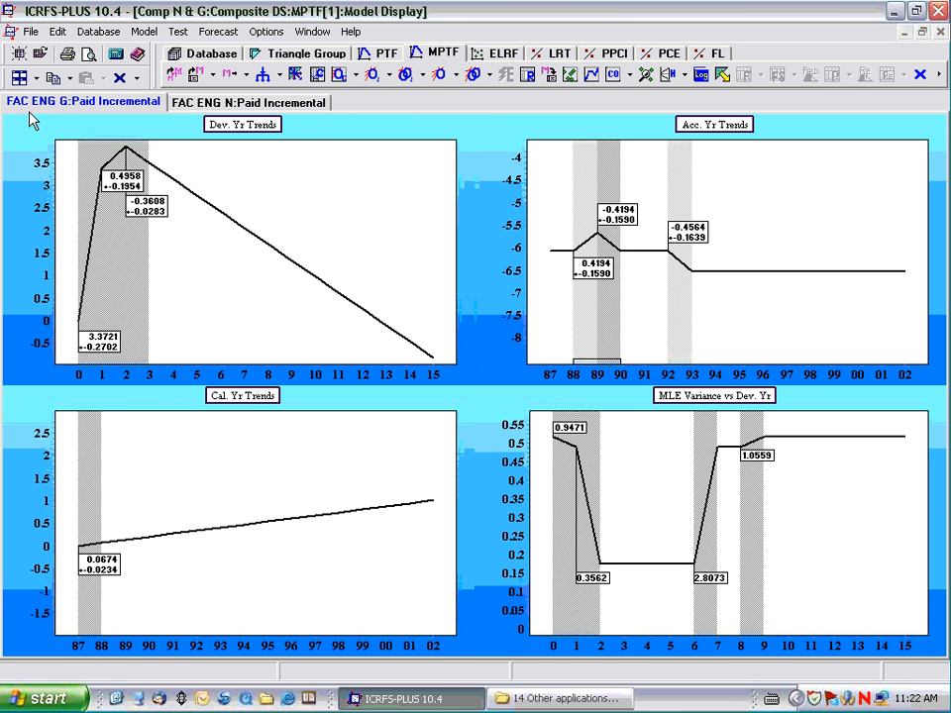
Minimize the regression tables and enlarge the calendar year trends chart in the model display for FAC ENG N.
left_click(36, 79)
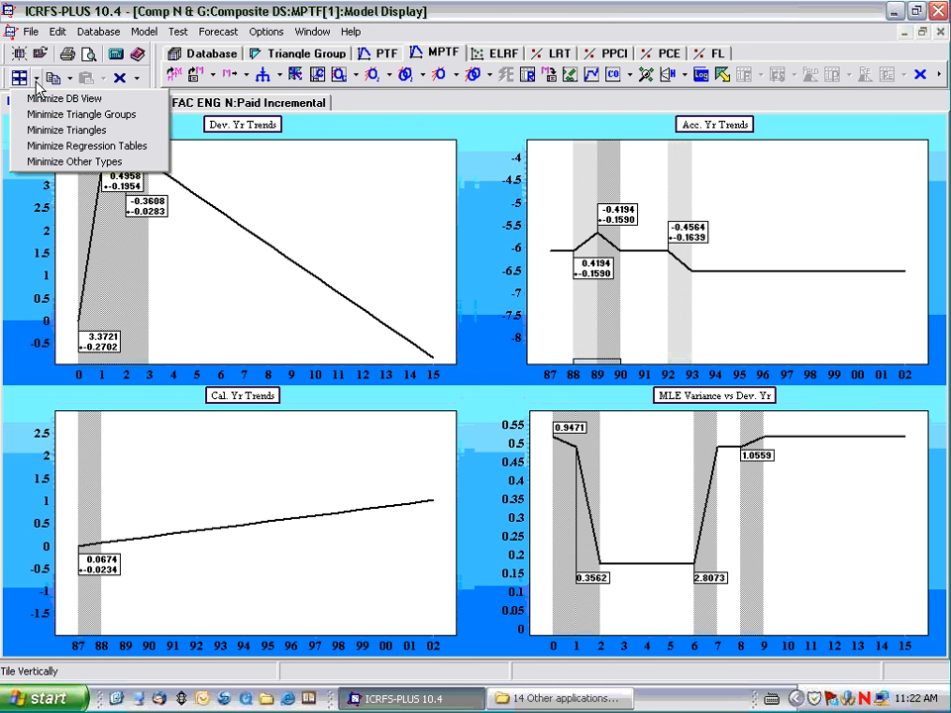
left_click(32, 149)
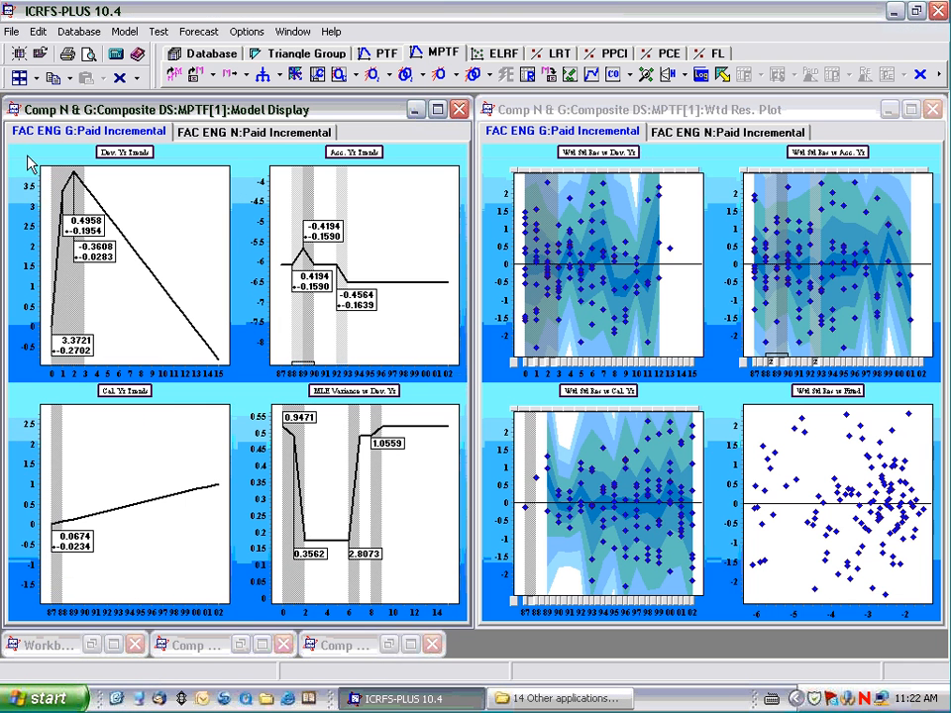
double_click(130, 398)
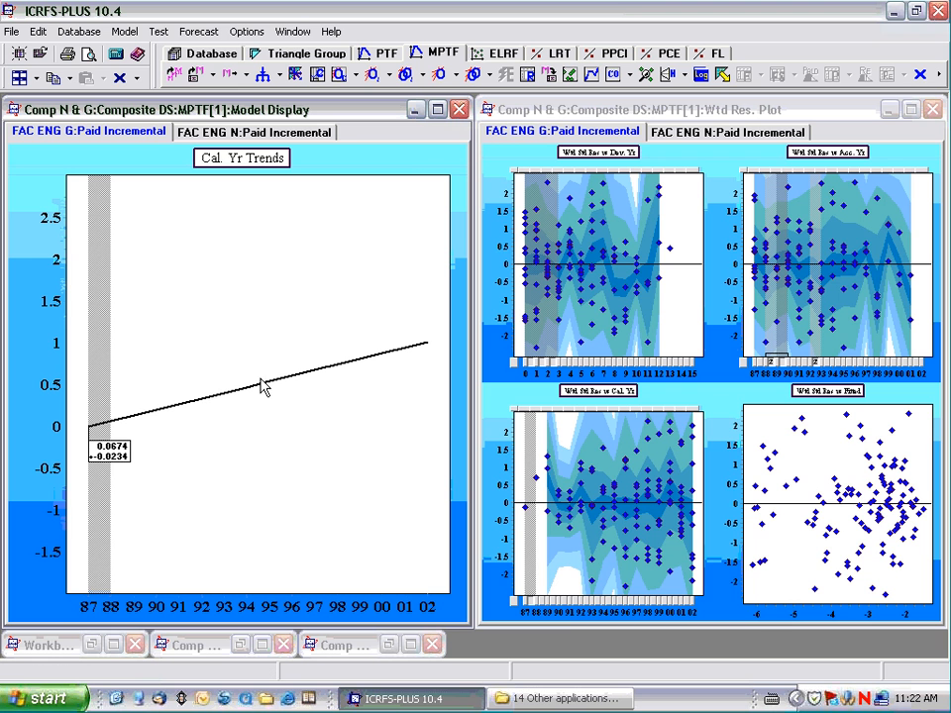
left_click(248, 132)
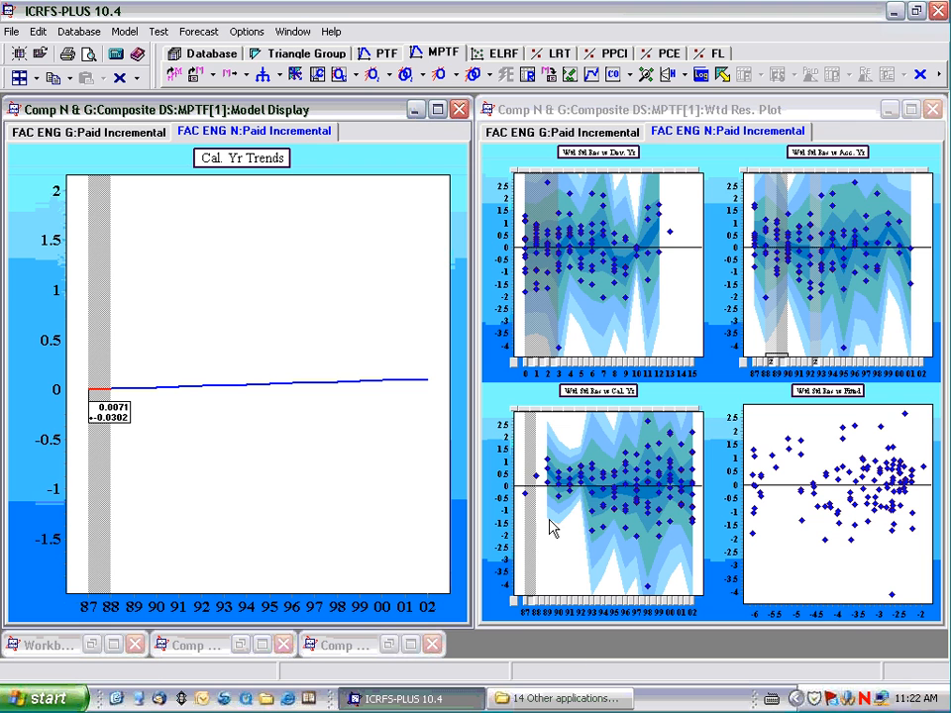
Exclude the low outlier at accident year 1995, development year 3 from FAC ENG N and re-estimate the model.
mouse_move(649, 595)
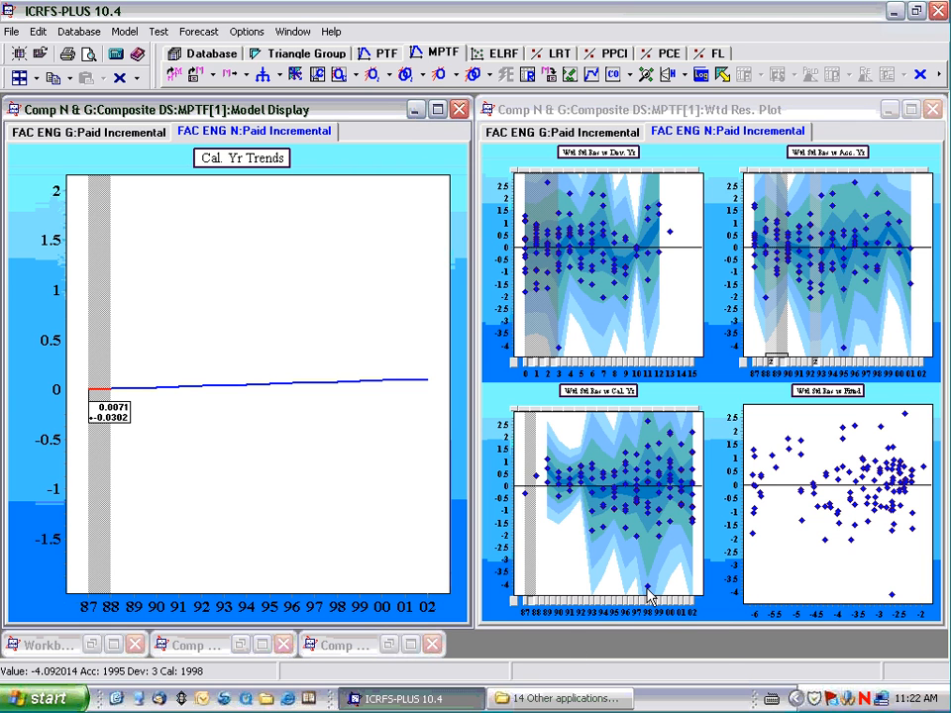
left_click(649, 594)
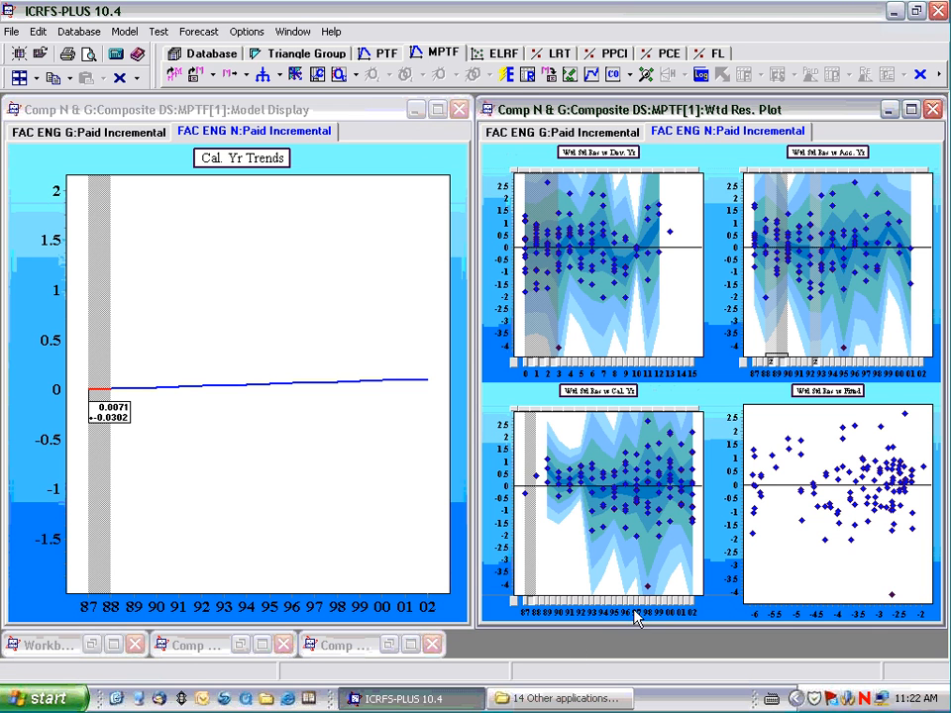
left_click(512, 76)
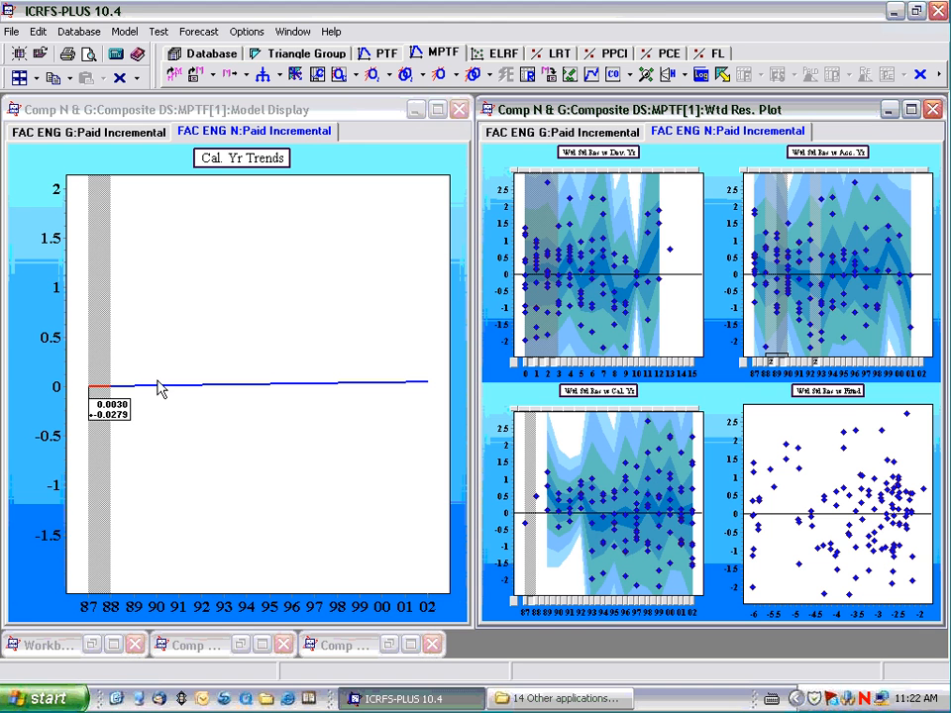
Run an individual dataset automatic optimisation step on the FAC ENG N calendar year trends.
left_click(219, 162)
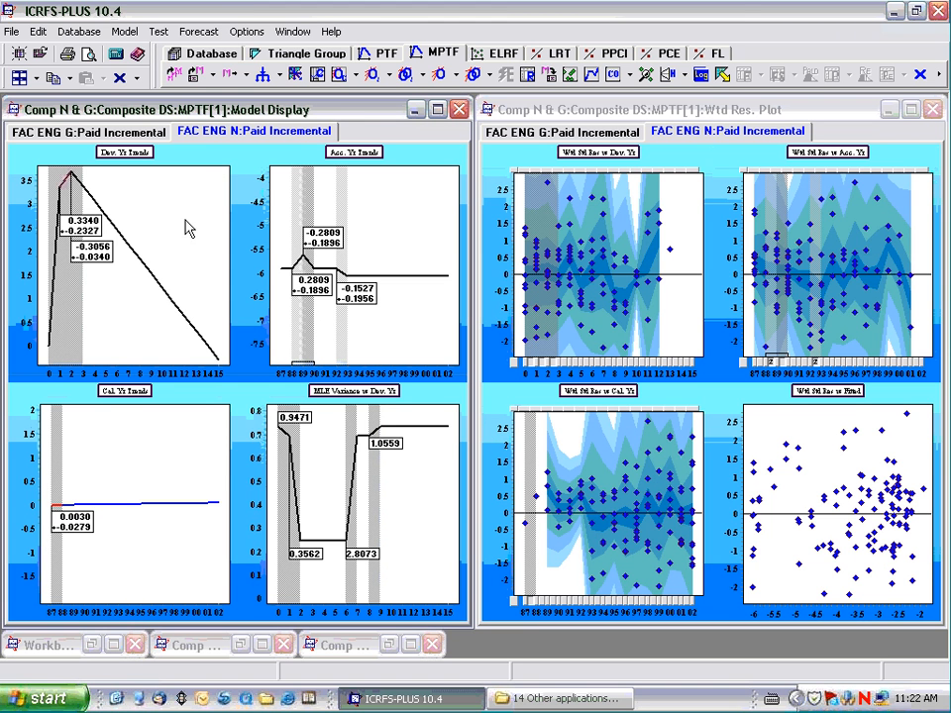
left_click(144, 394)
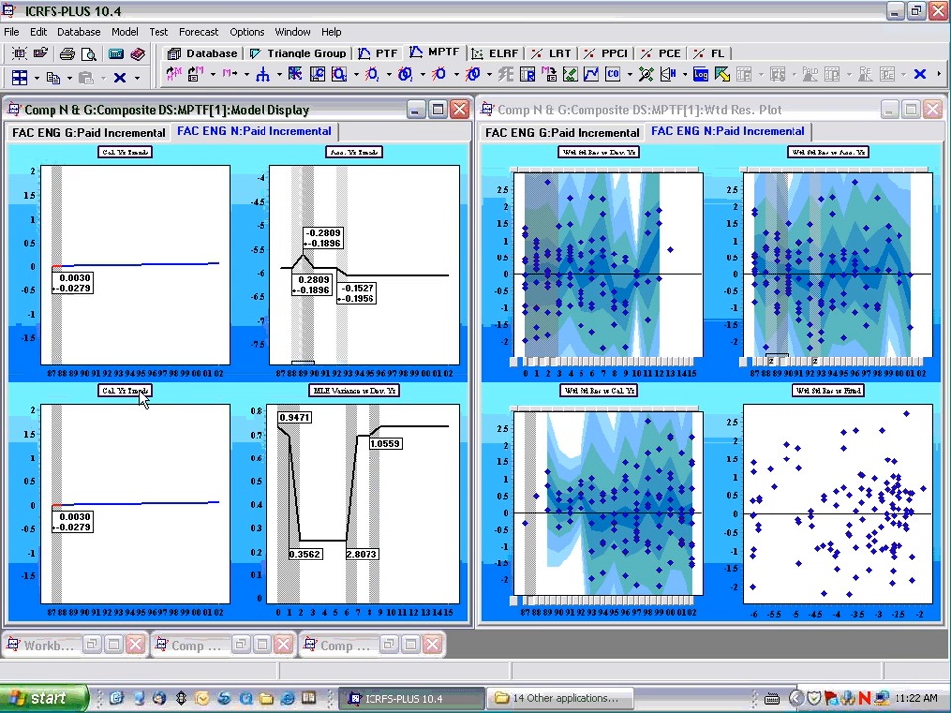
left_click(373, 78)
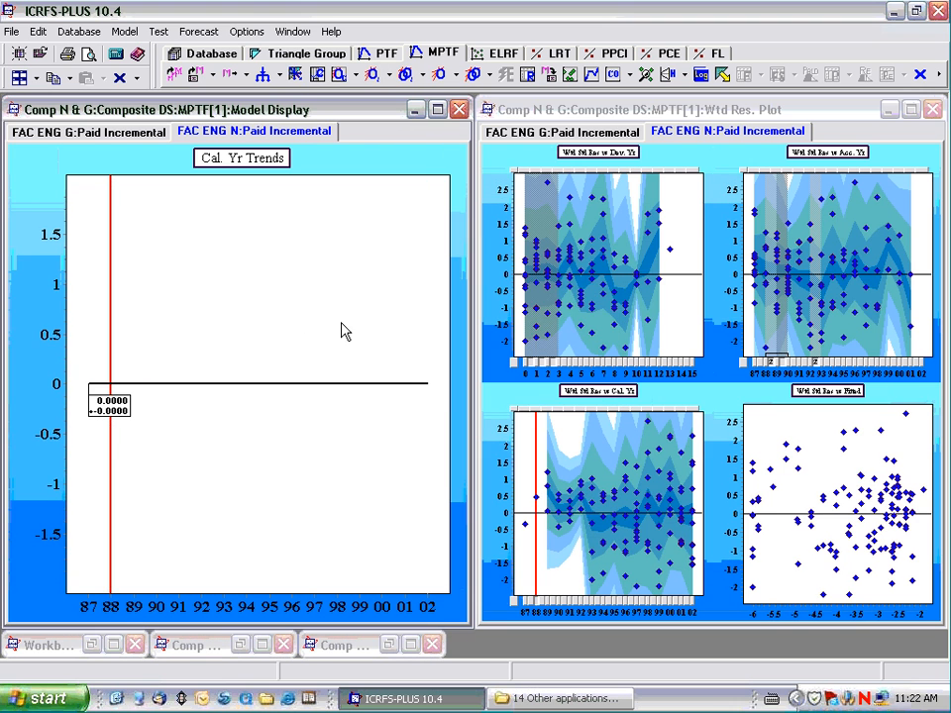
Compare the FAC ENG G and FAC ENG N trends in the maximized model display and view the final residual correlations between datasets.
left_click(112, 139)
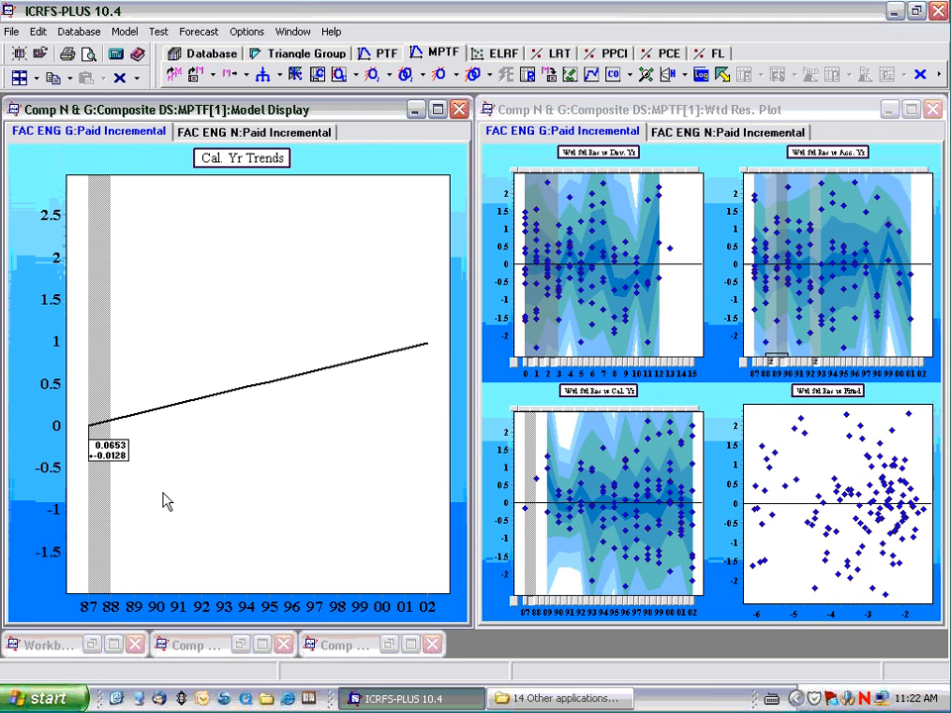
double_click(255, 166)
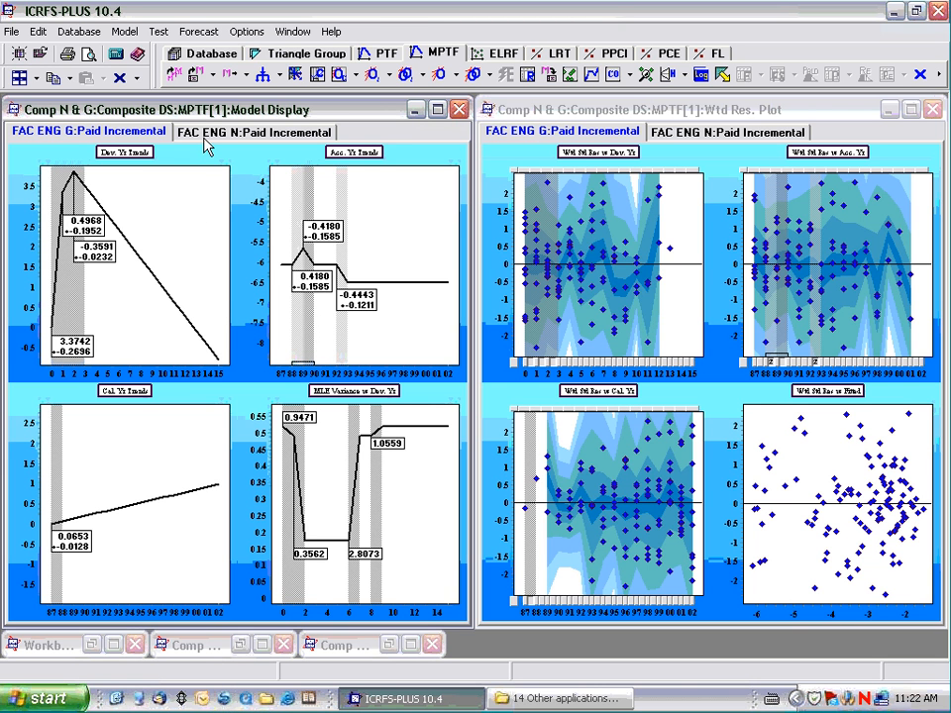
left_click(436, 110)
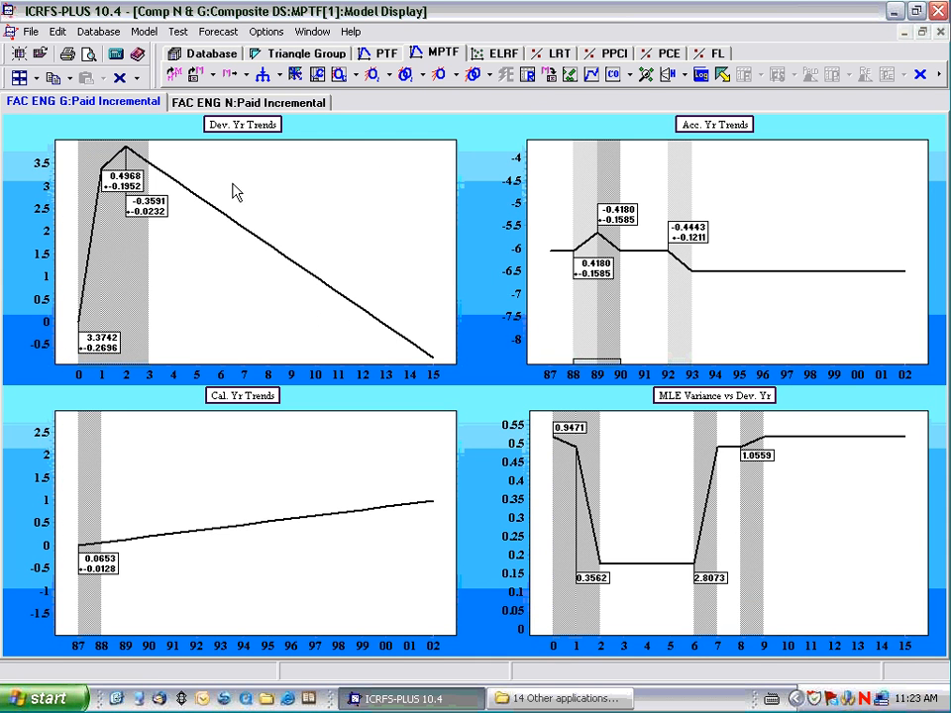
left_click(230, 103)
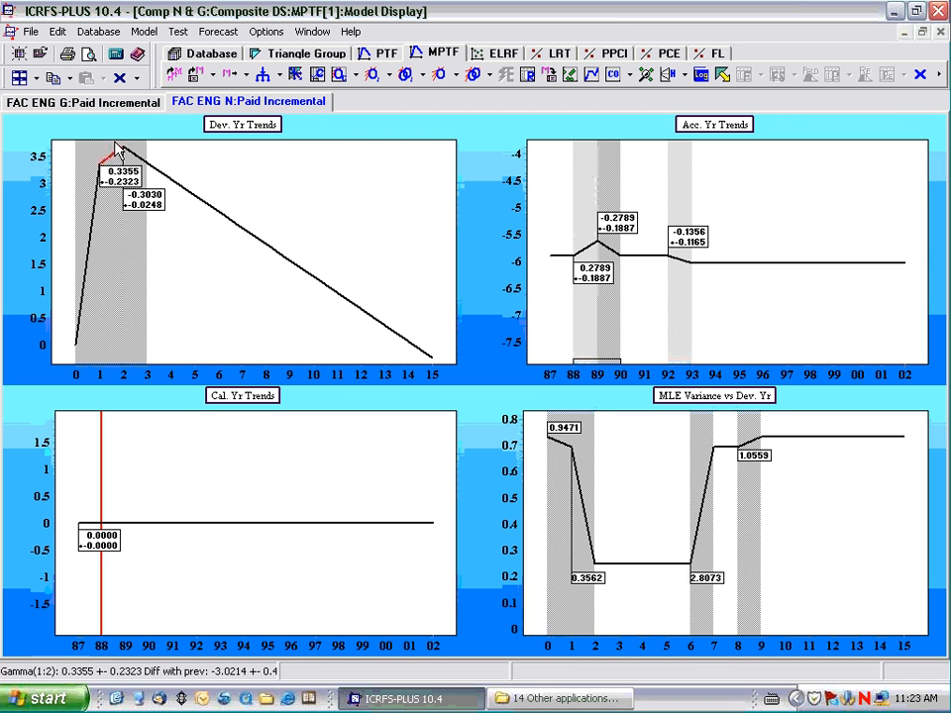
left_click(110, 107)
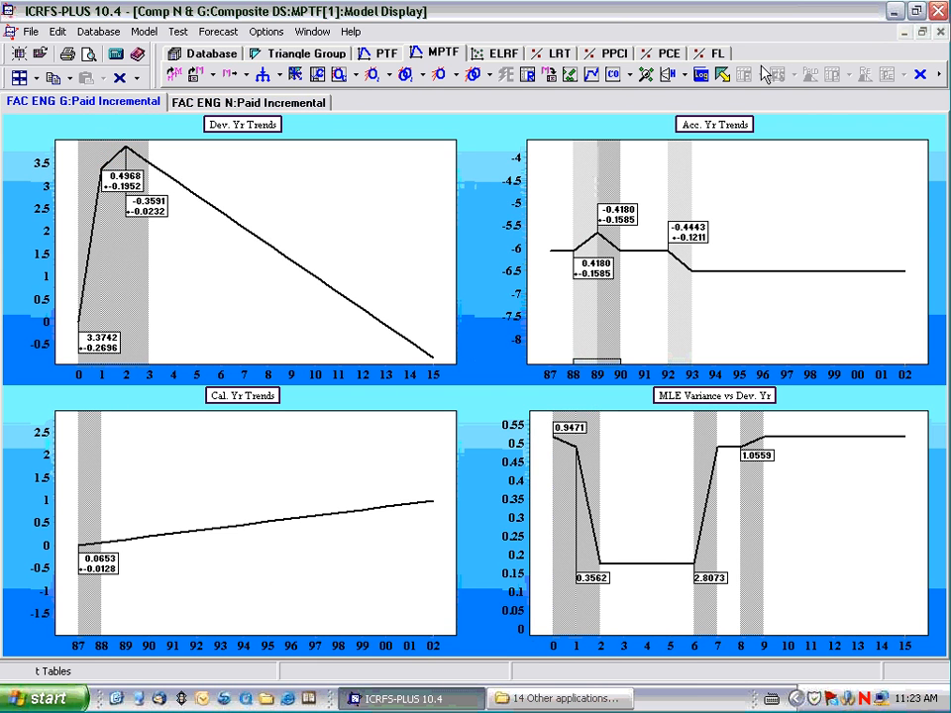
left_click(613, 75)
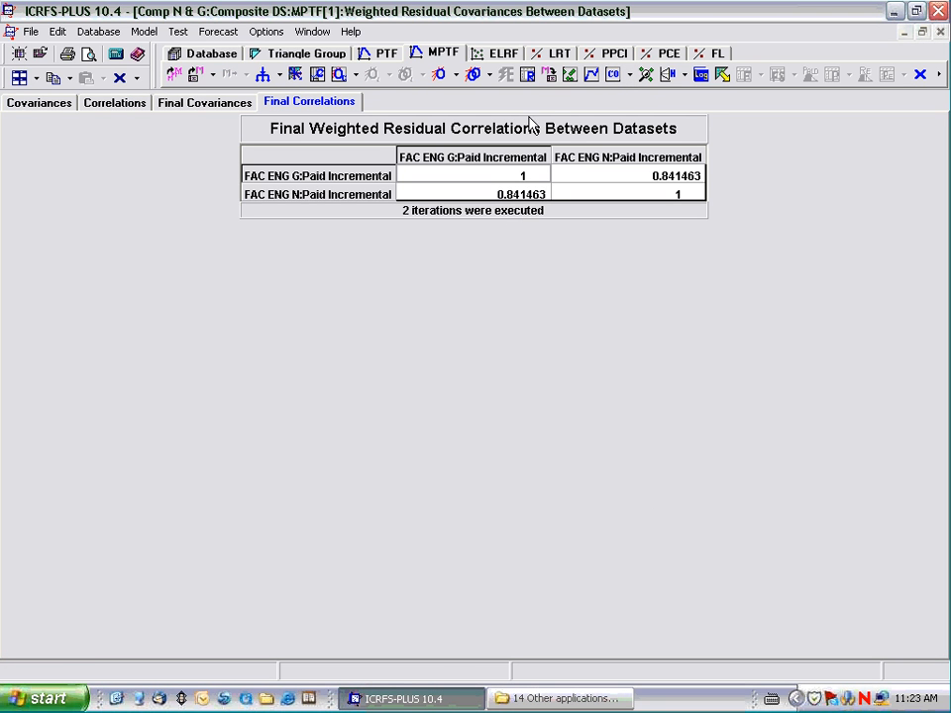
Compare the weighted standardized residuals by calendar year for FAC ENG G and FAC ENG N, then restore all four residual plots.
left_click(571, 77)
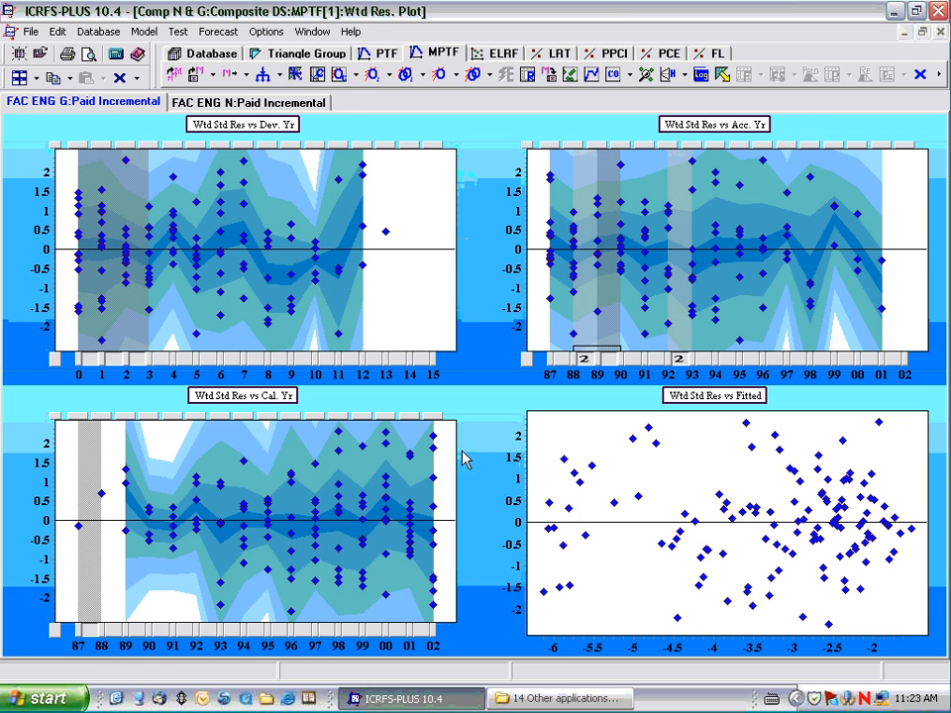
double_click(270, 408)
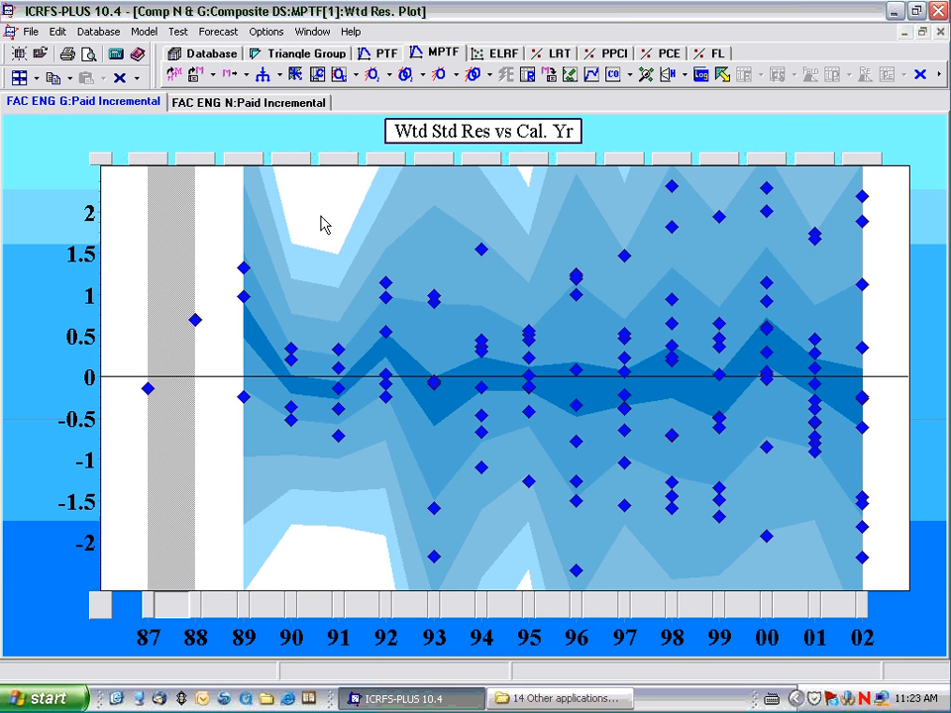
left_click(277, 105)
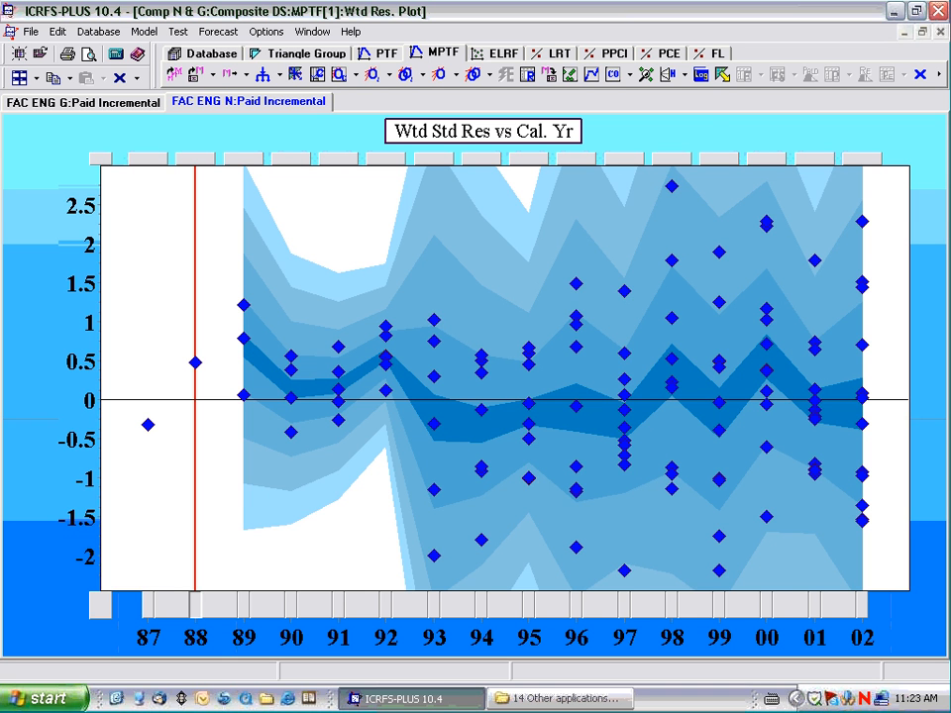
left_click(129, 107)
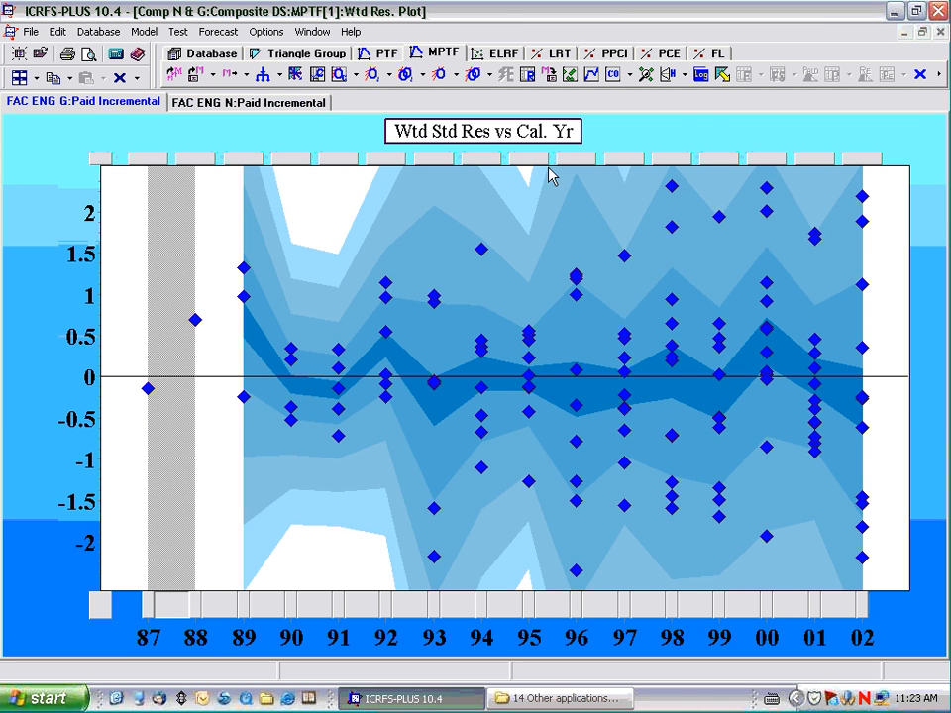
double_click(551, 135)
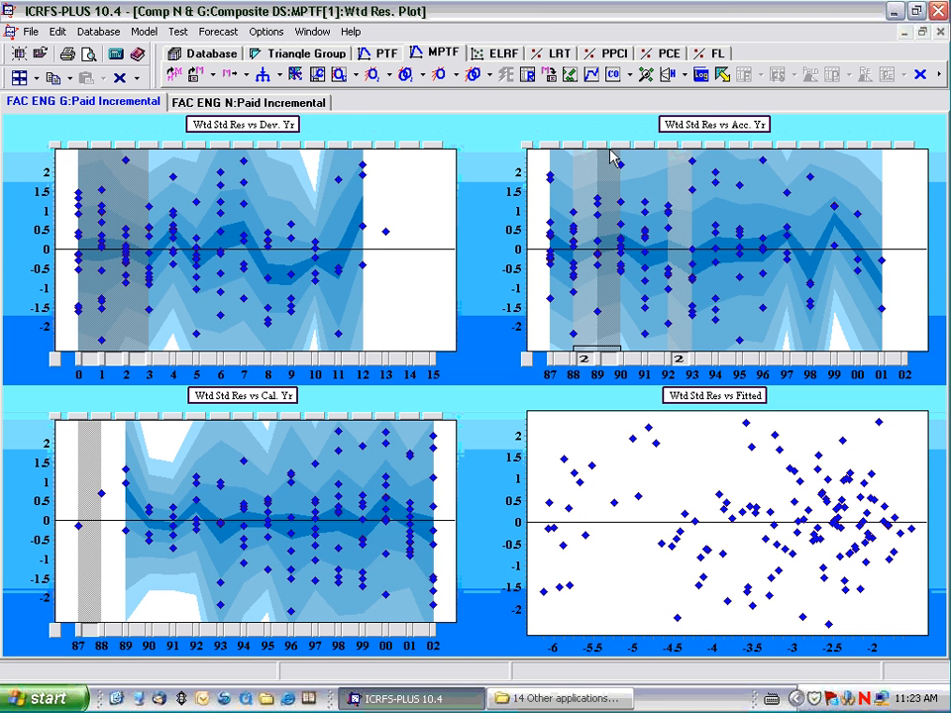
right_click(842, 186)
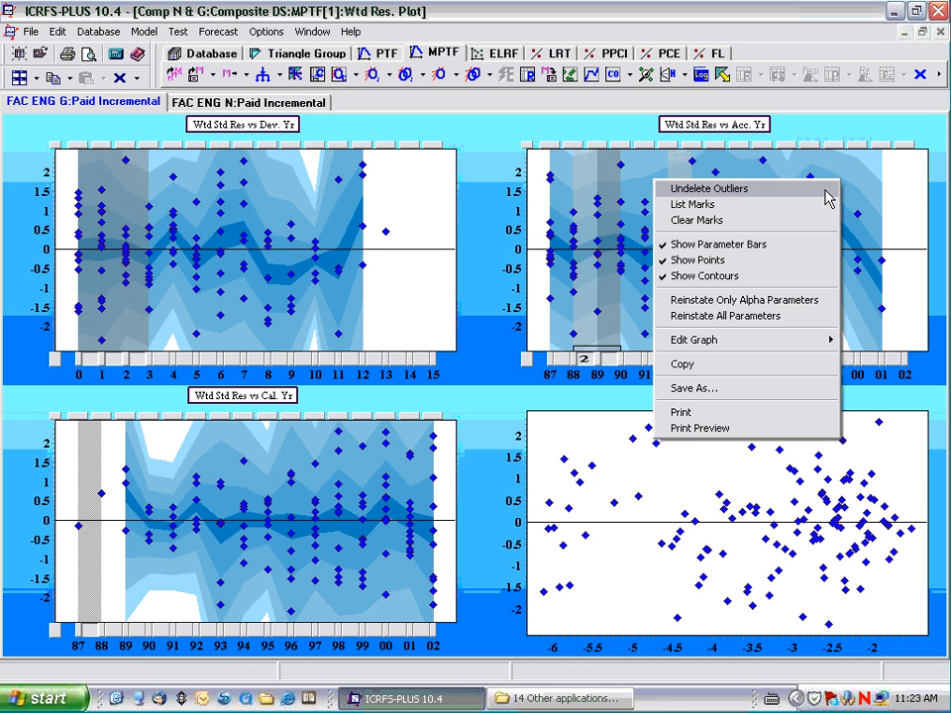
left_click(820, 192)
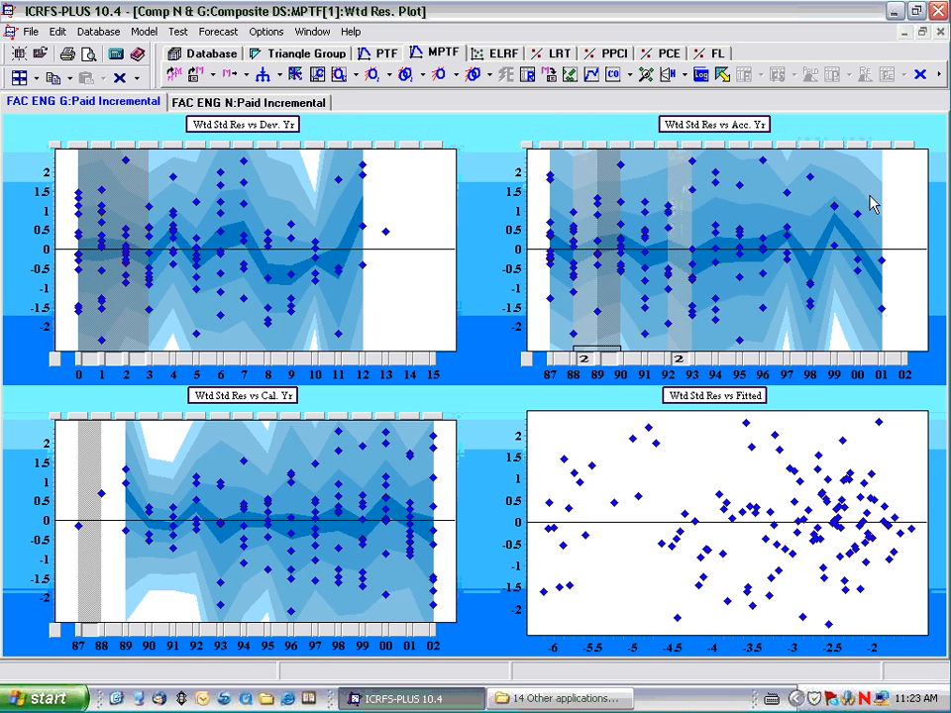
Return to the model display and examine the four trend charts for FAC ENG N.
left_click(591, 74)
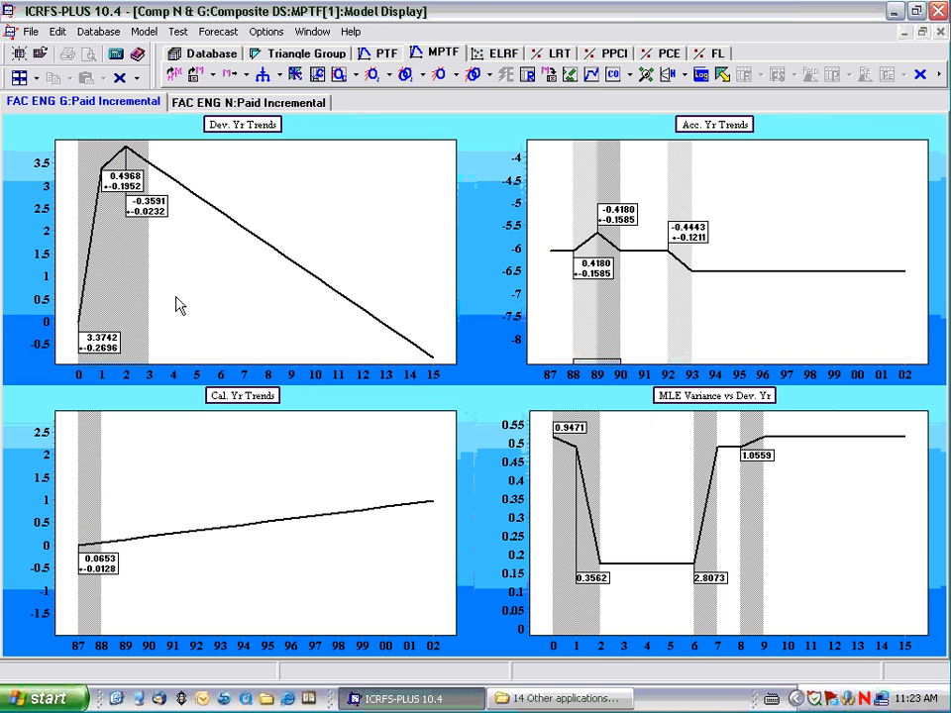
left_click(227, 103)
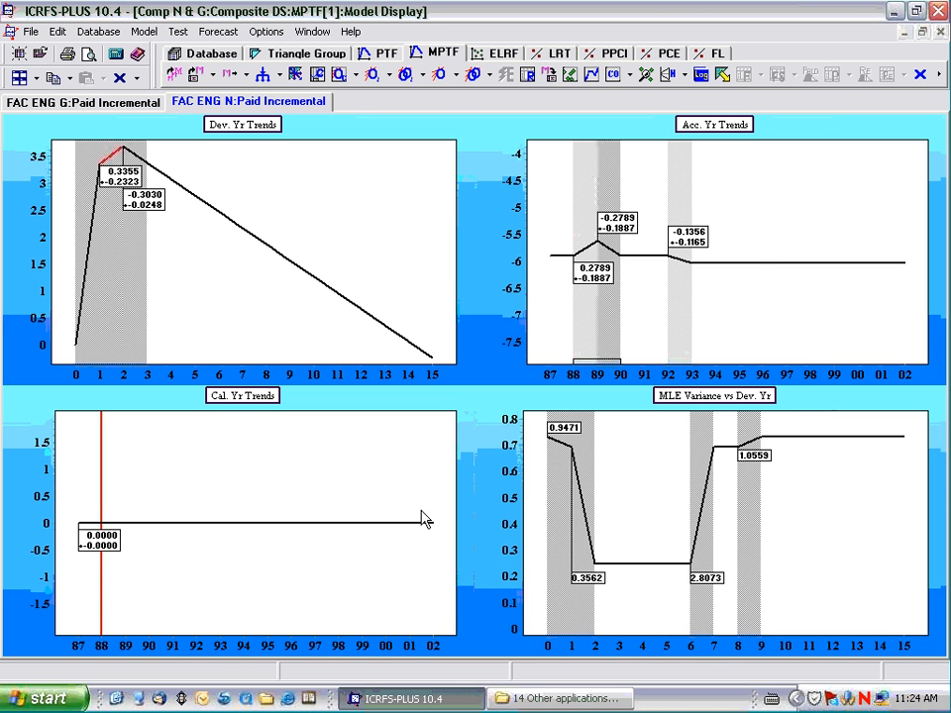
Reinstate only the alpha parameters in the FAC ENG N accident year trends and run automatic optimisation on the composite model.
right_click(729, 201)
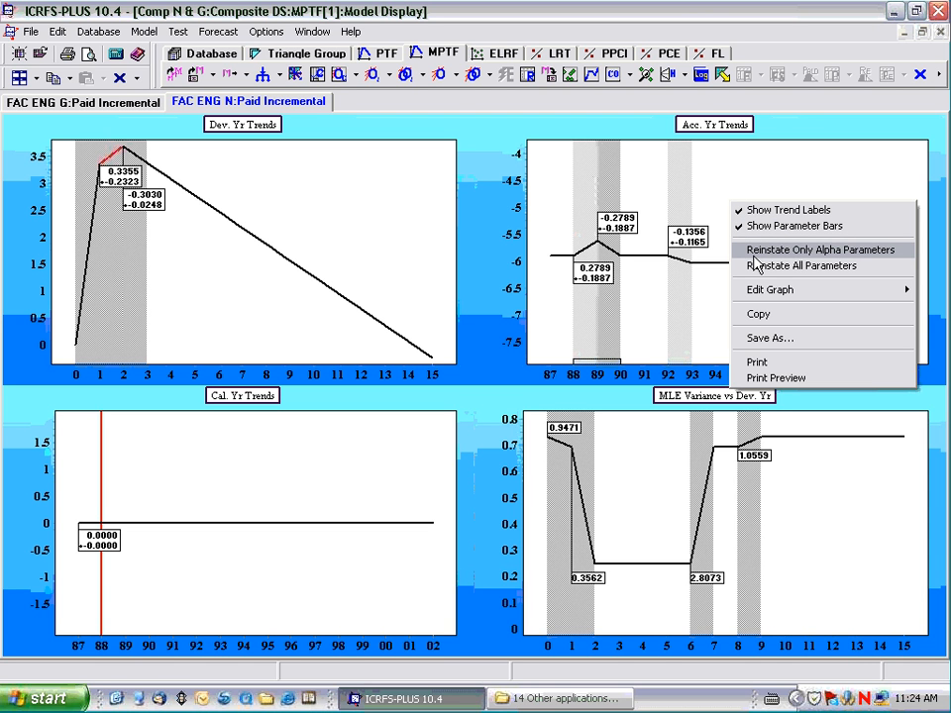
left_click(835, 254)
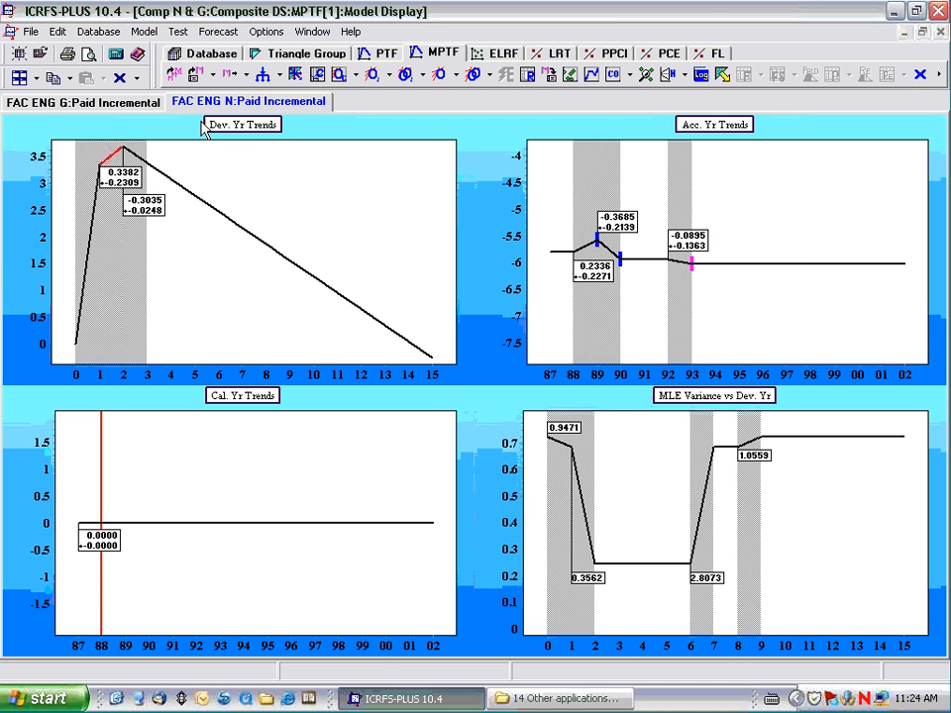
left_click(140, 107)
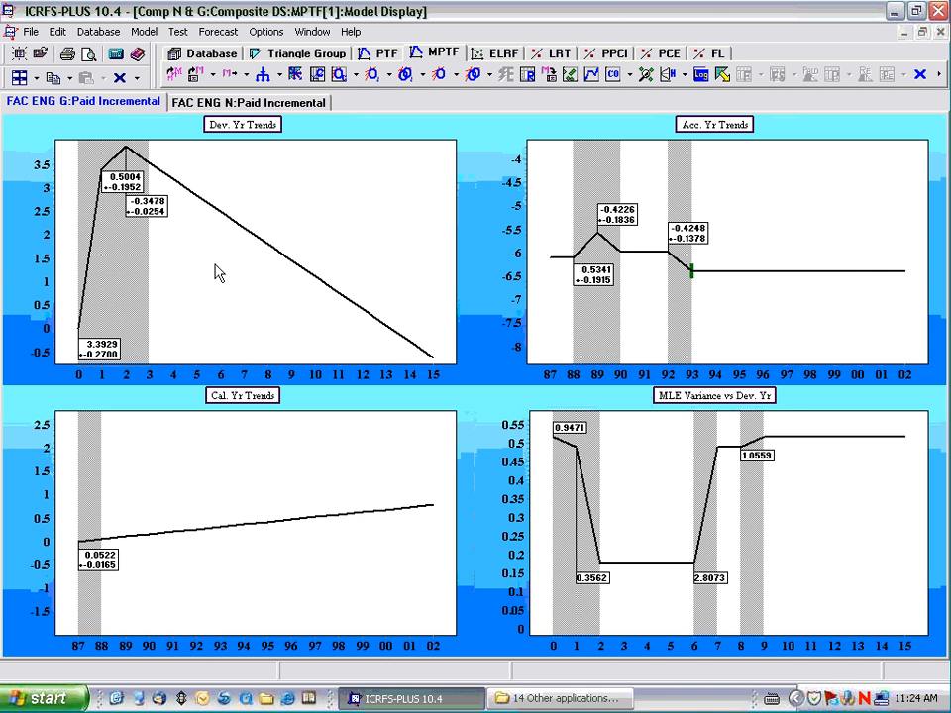
right_click(813, 220)
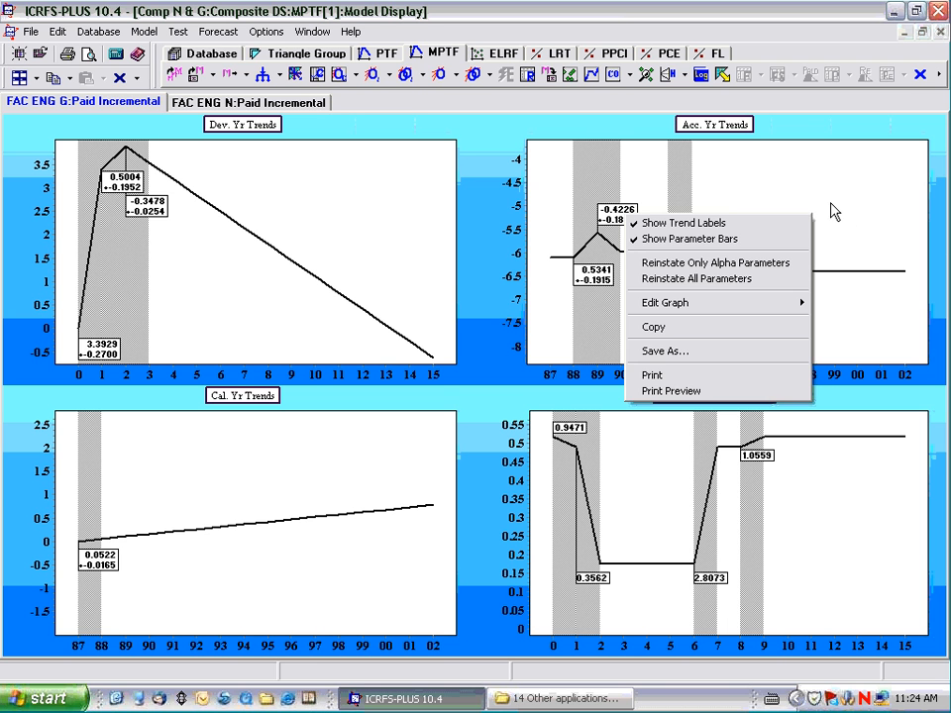
left_click(834, 211)
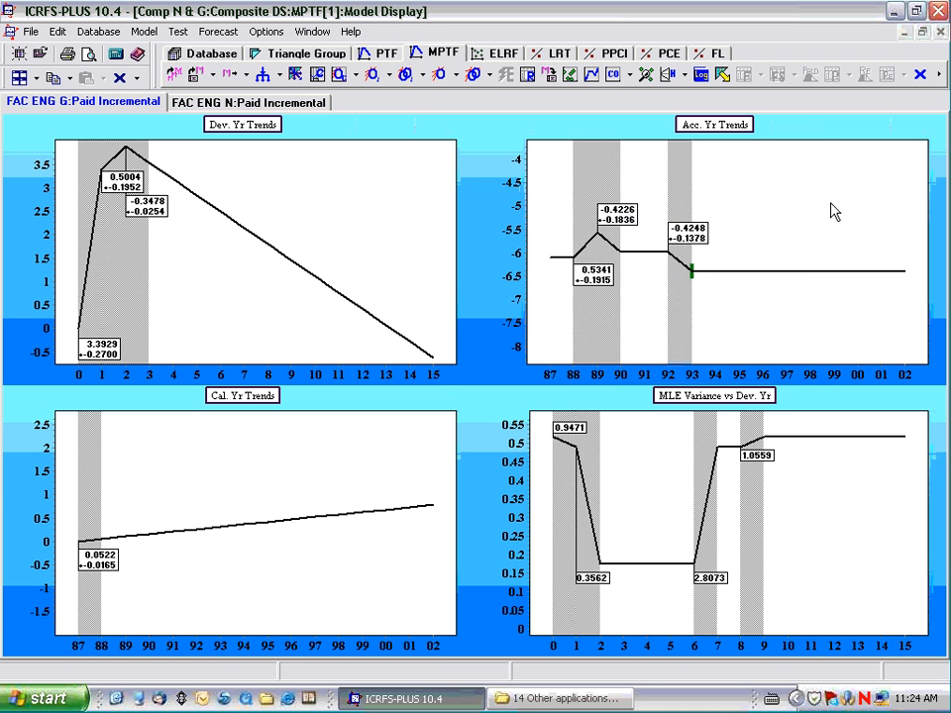
left_click(472, 84)
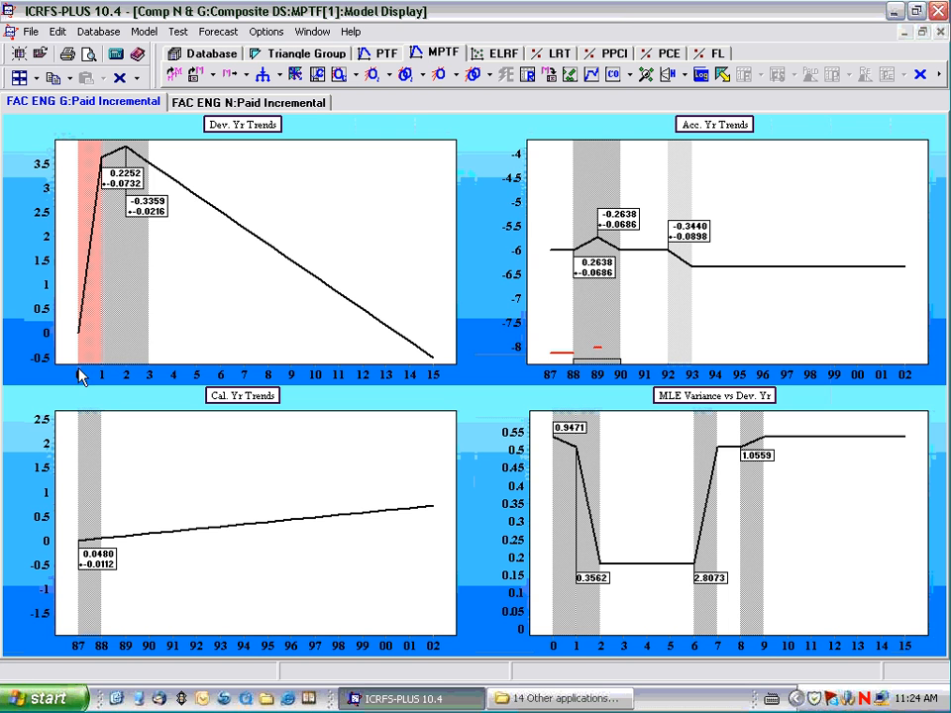
Inspect the cross-dataset constraint on development period 0~1 of FAC ENG G without altering it.
double_click(87, 187)
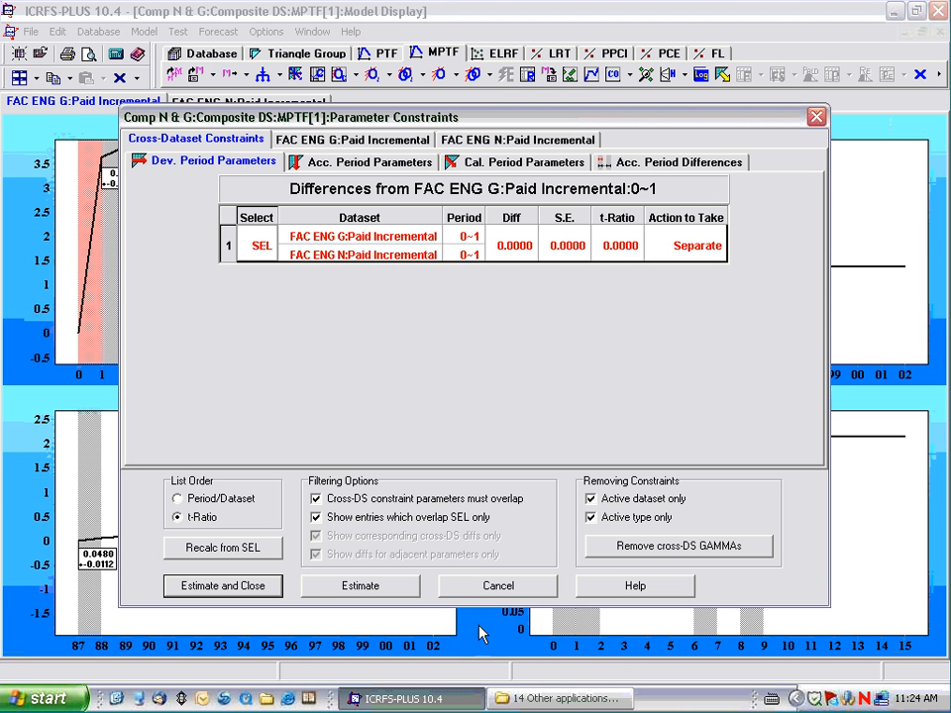
left_click(494, 590)
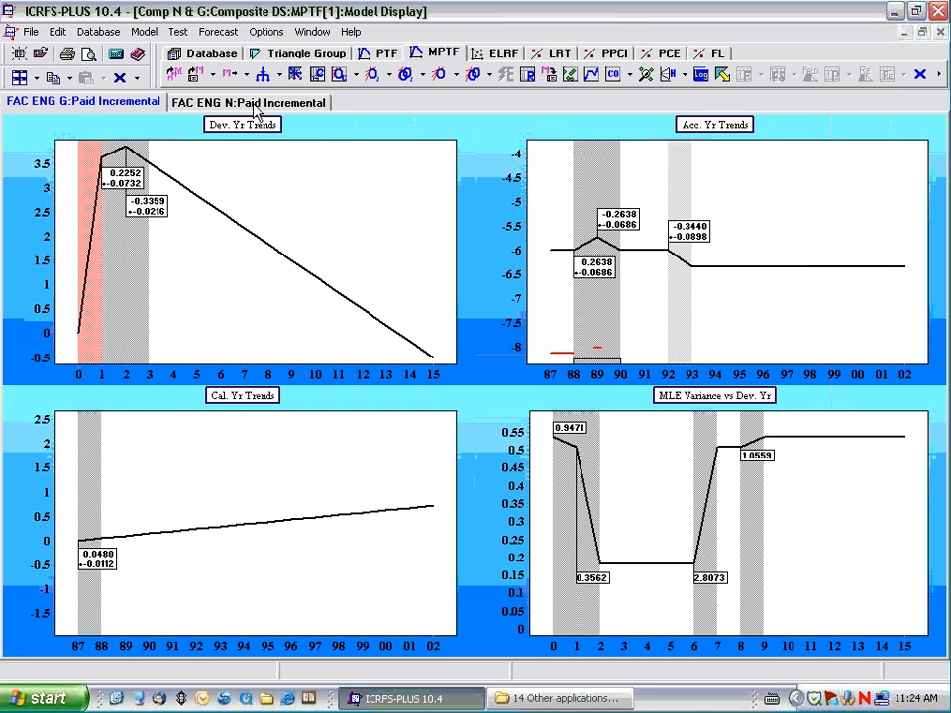
Compare the enlarged accident year trends of both datasets and inspect the cross-dataset constraint on FAC ENG N for 1990~2002.
double_click(706, 136)
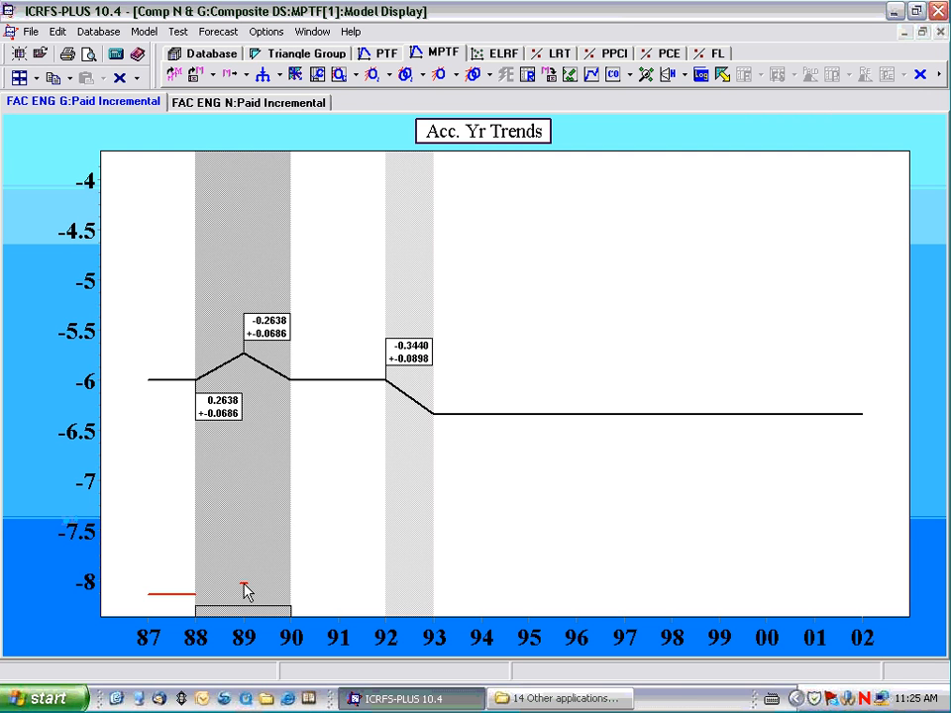
left_click(220, 103)
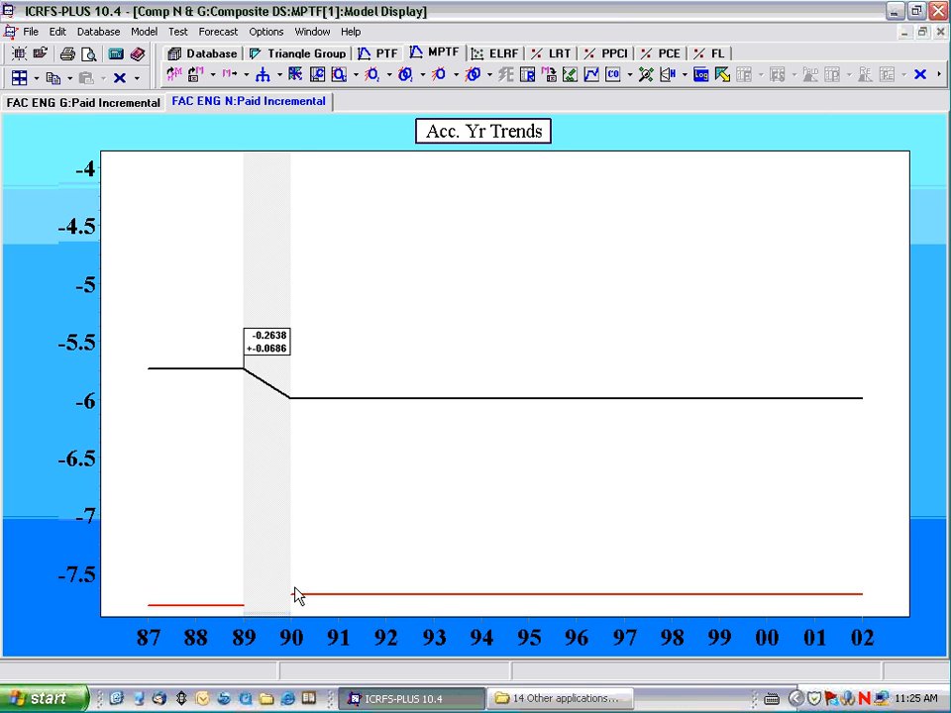
double_click(438, 595)
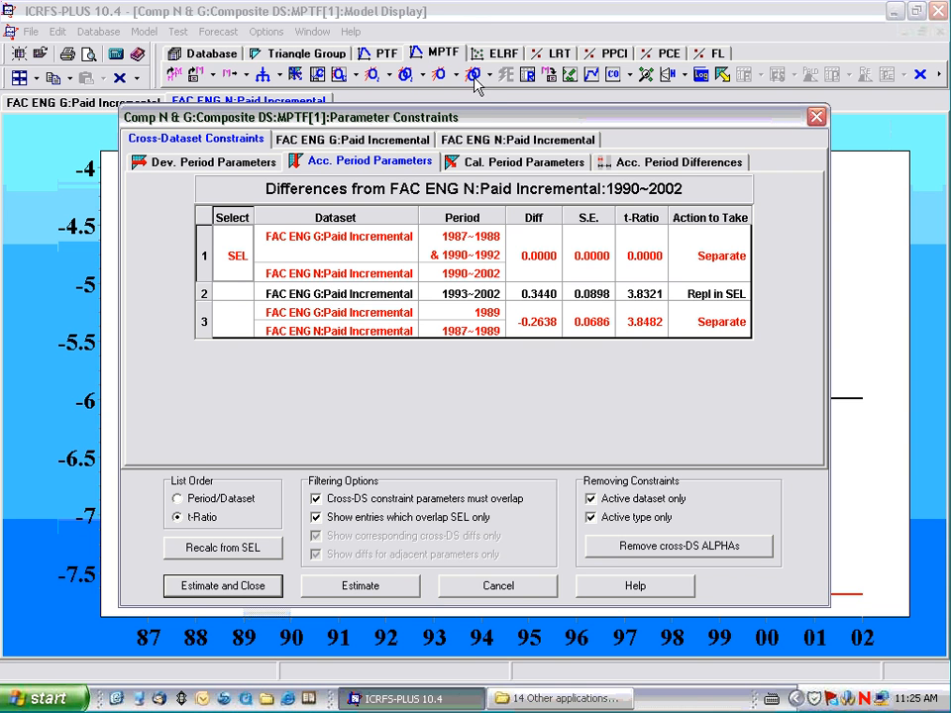
left_click_drag(473, 78, 458, 28)
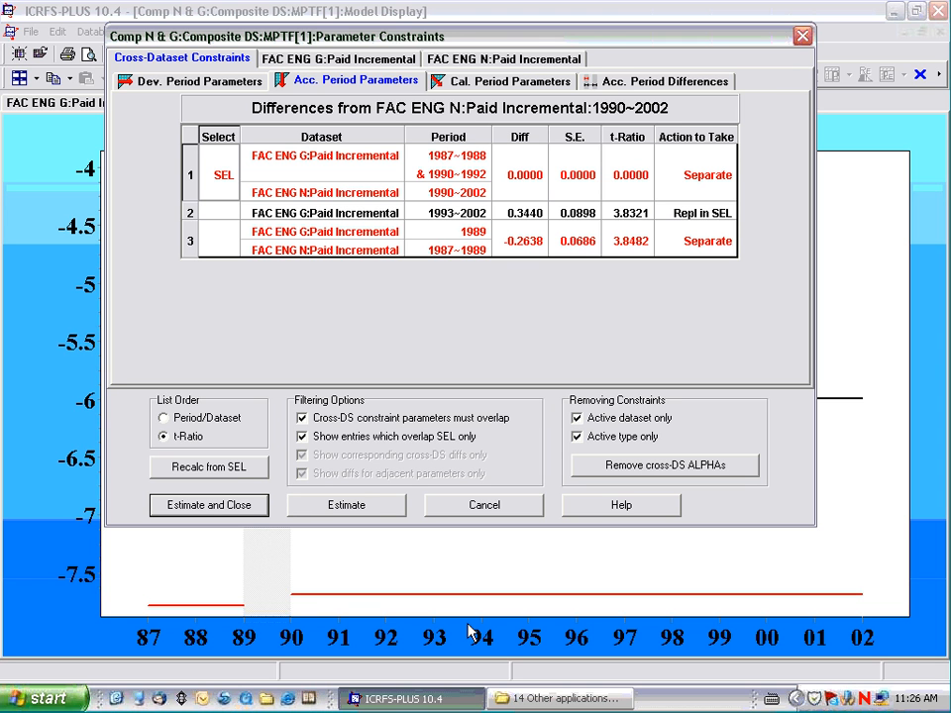
left_click(481, 507)
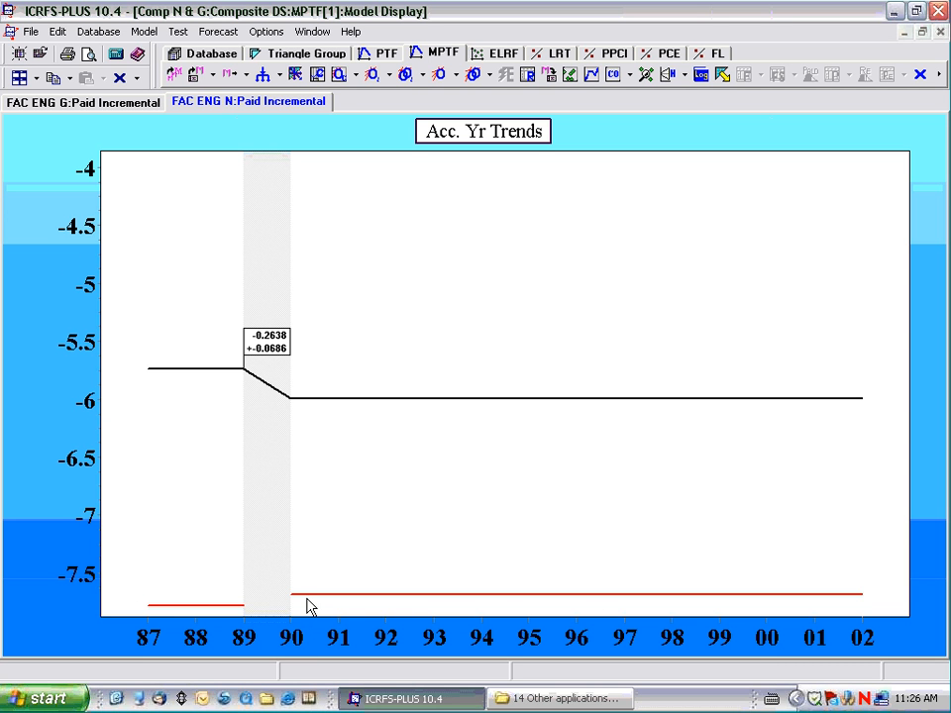
left_click(81, 102)
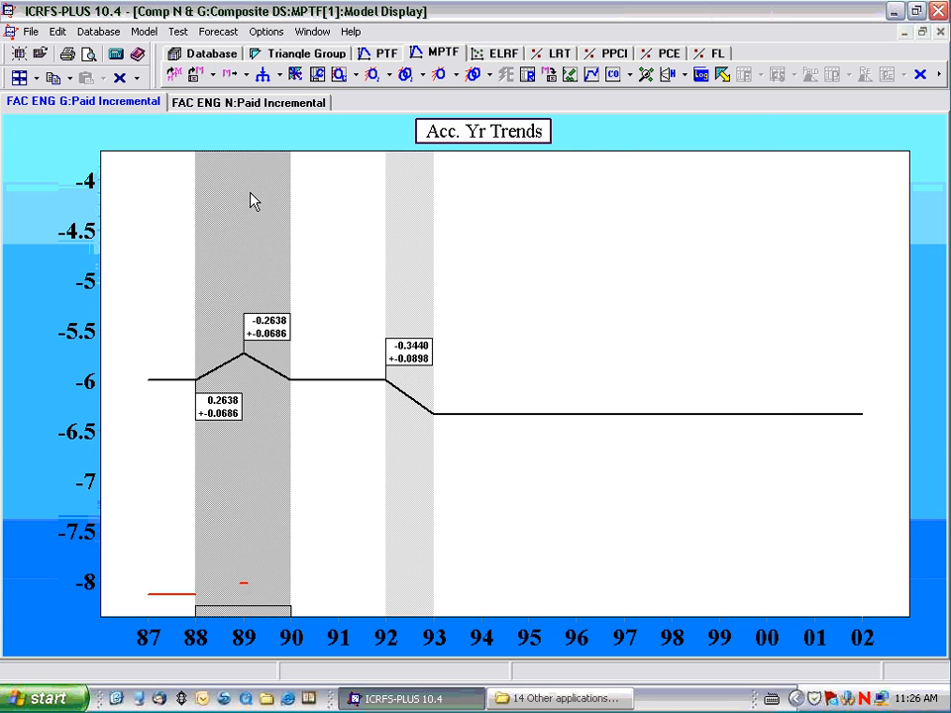
double_click(436, 137)
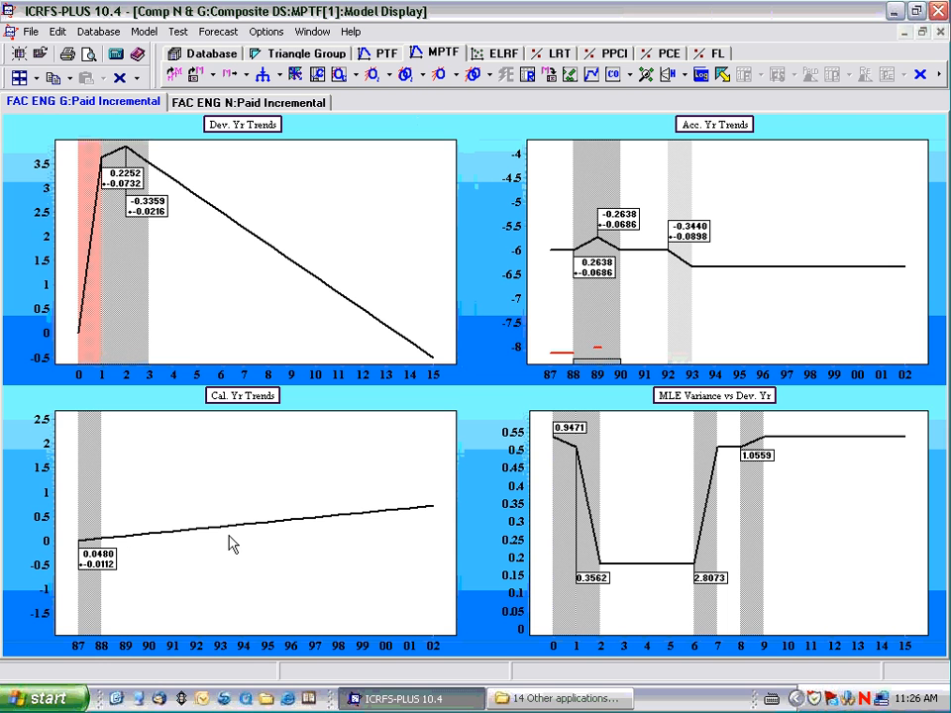
Check the weighted residual plots for FAC ENG G and examine the FAC ENG N trends in the model display.
left_click(569, 77)
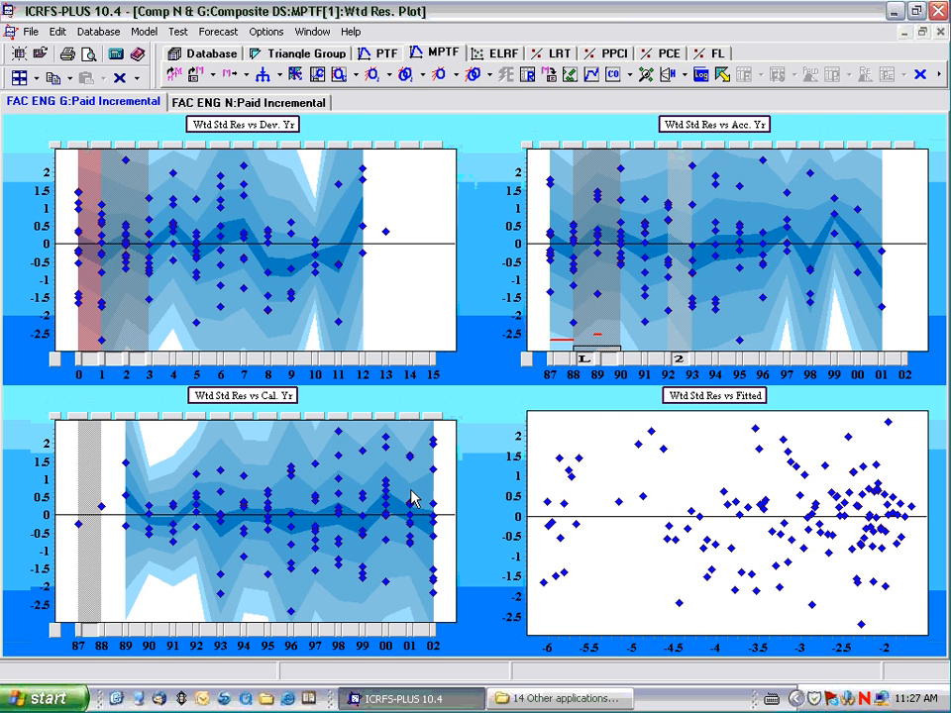
left_click(594, 83)
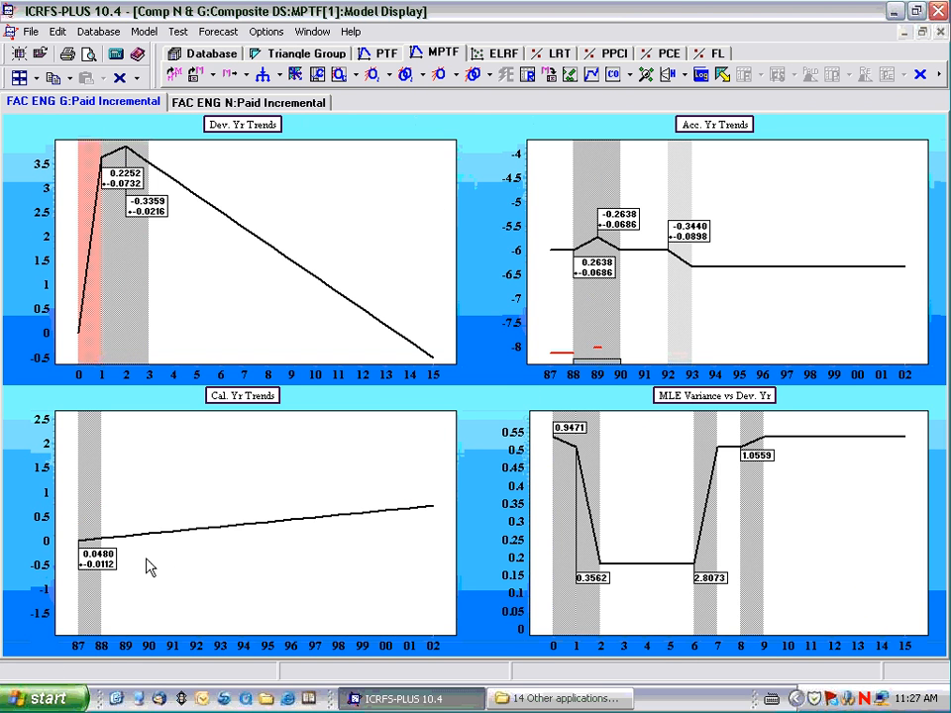
left_click(247, 100)
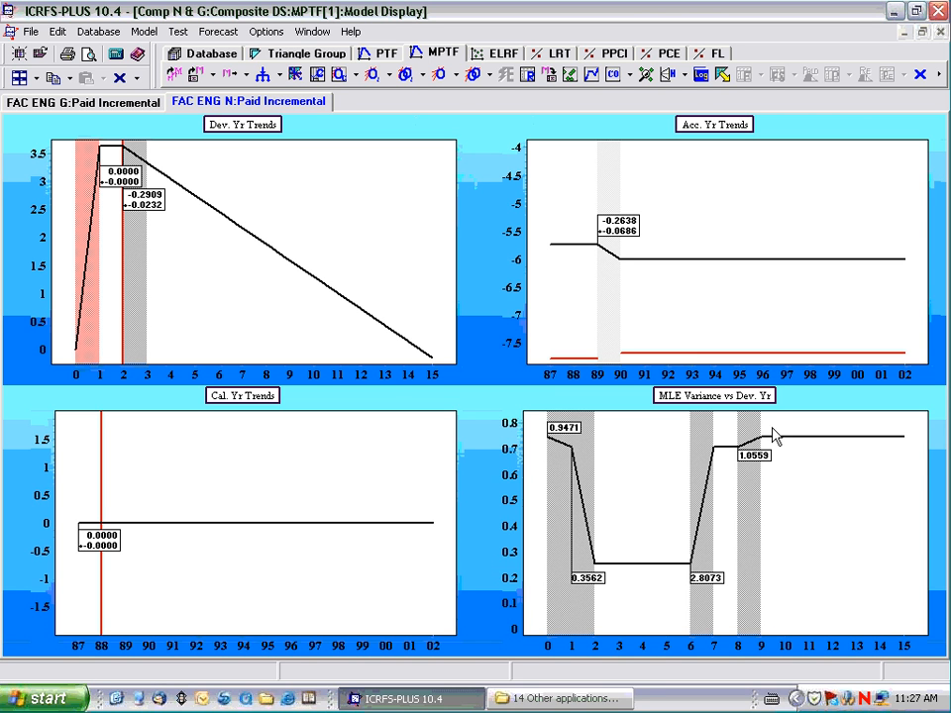
Forecast both datasets with the default setup and review the accident year summaries for the aggregate, FAC ENG G and FAC ENG N.
left_click(723, 77)
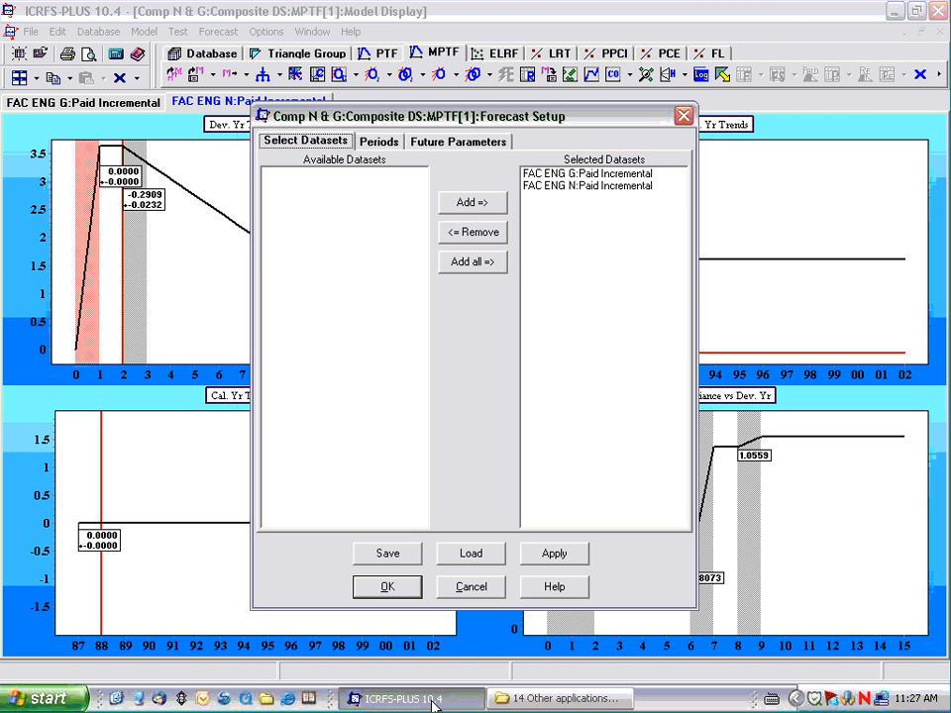
left_click(382, 587)
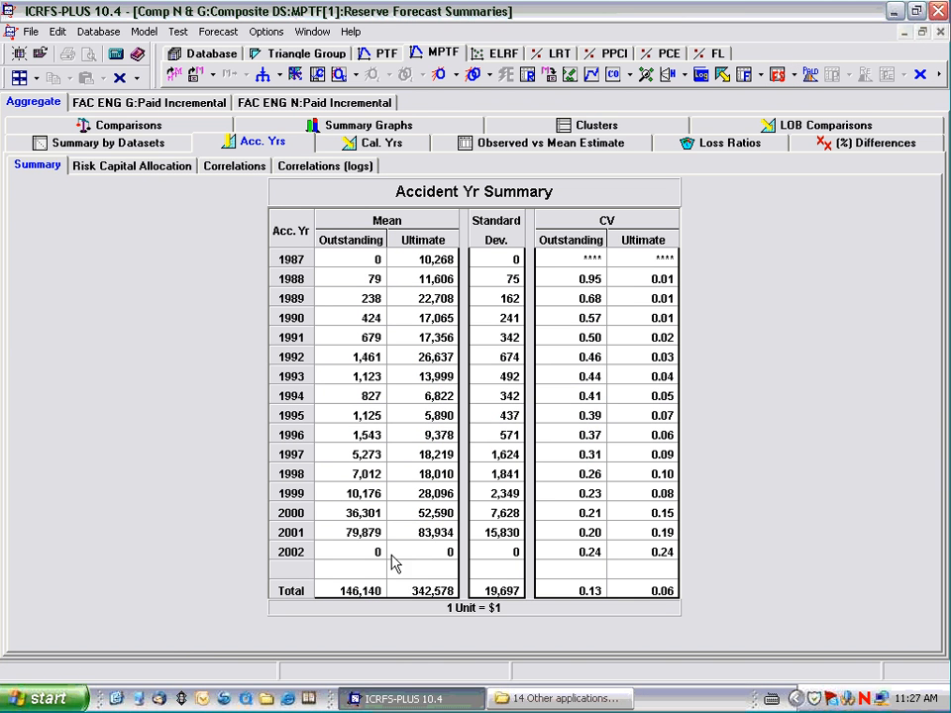
left_click(115, 104)
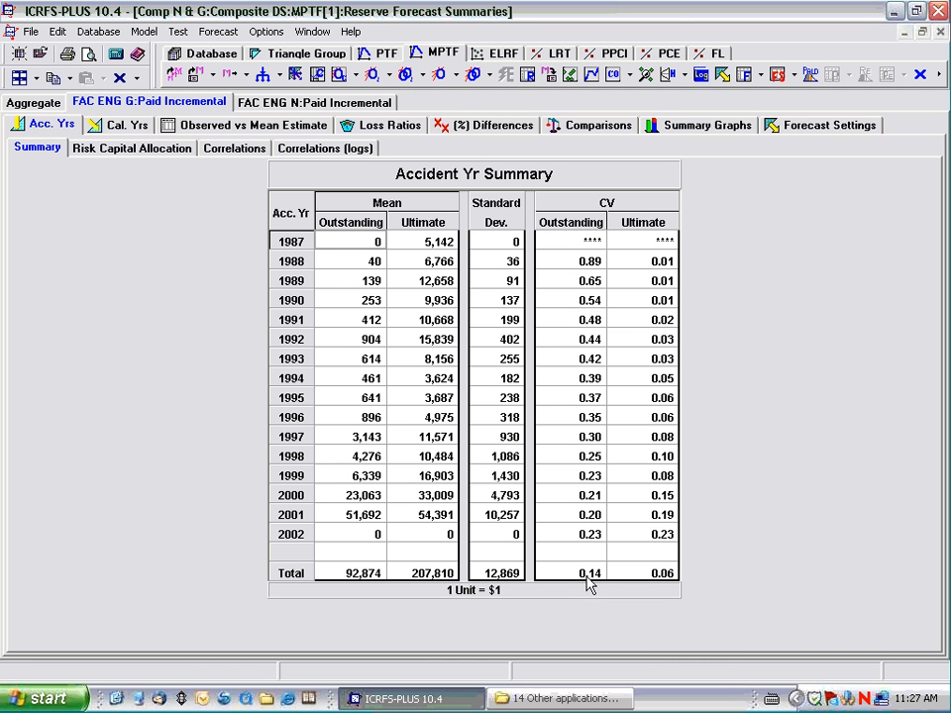
left_click(310, 103)
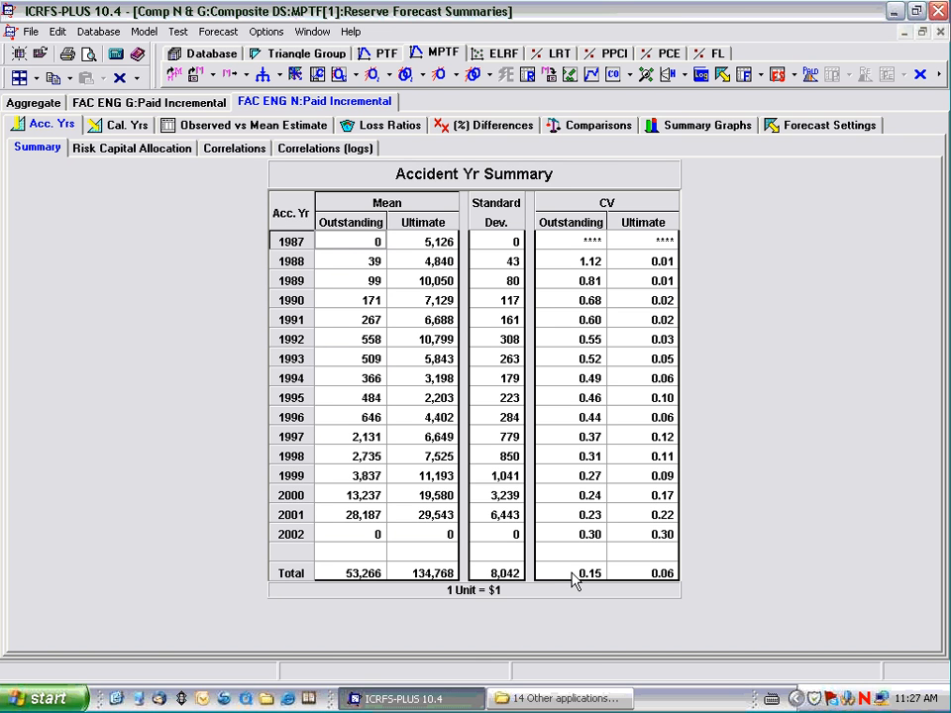
Save the composite MPTF model under the name "Optimal training".
left_click(550, 75)
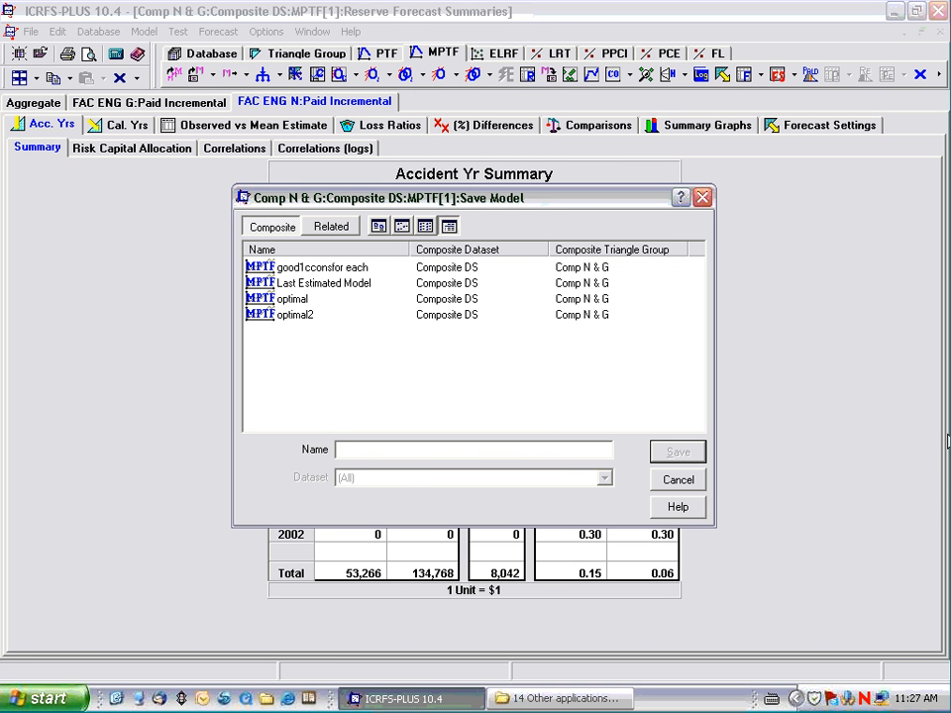
type("0")
type("ptimal training")
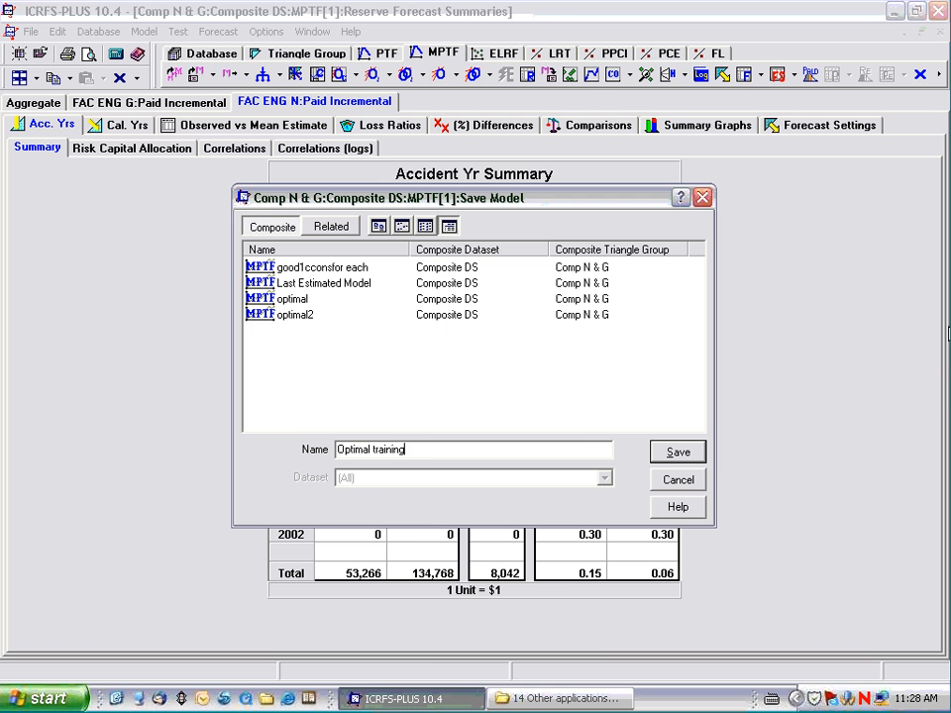
left_click(683, 456)
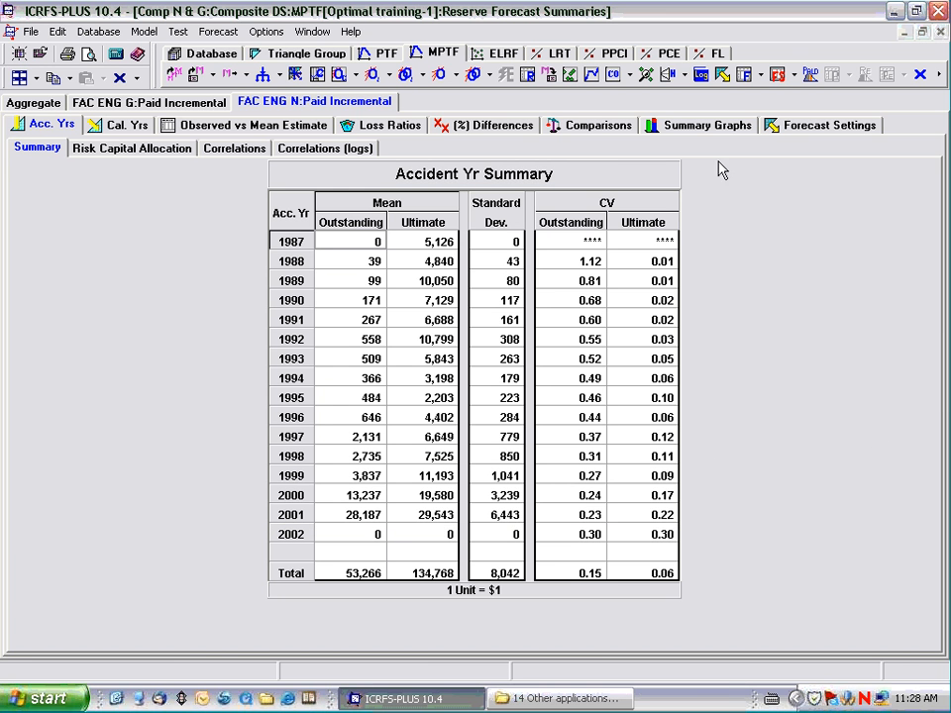
Exclude FAC ENG N from the forecast setup and run the forecast for FAC ENG G only.
left_click(721, 77)
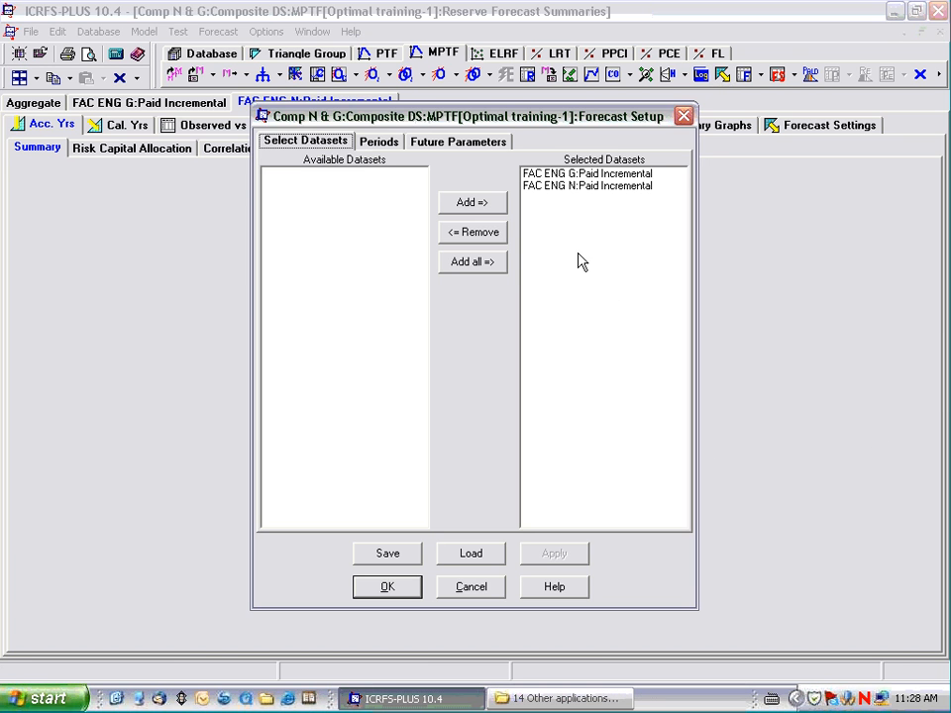
left_click(557, 188)
left_click(487, 237)
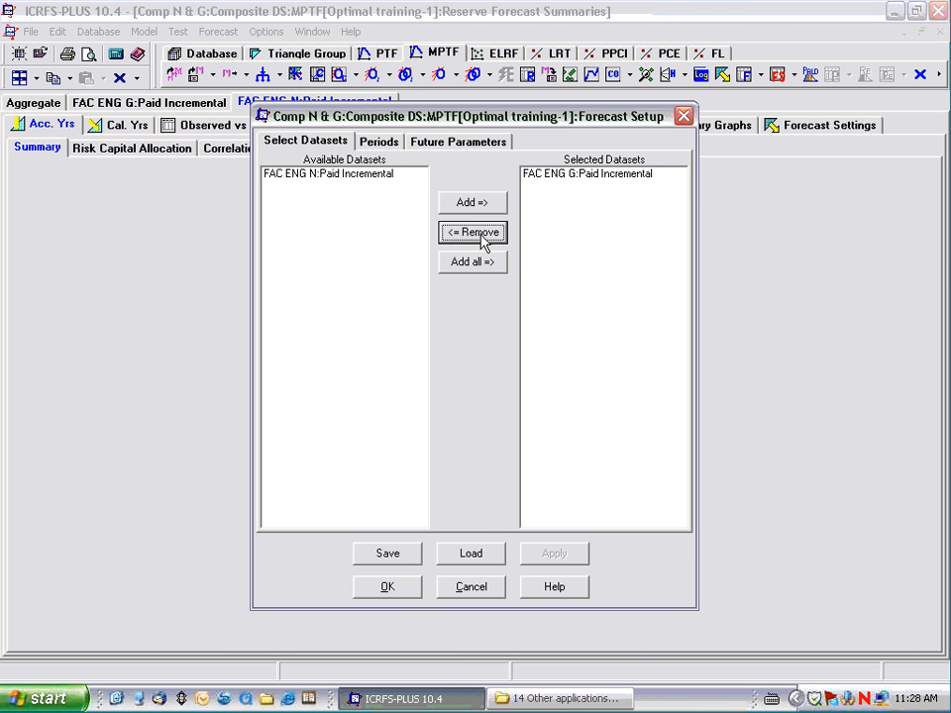
left_click(390, 591)
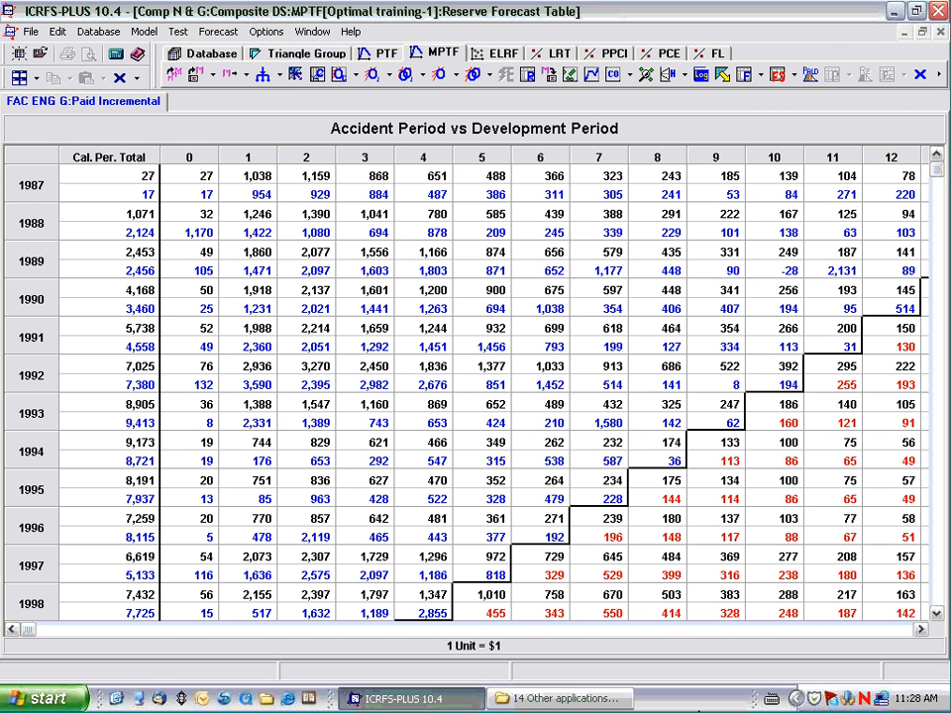
Load the saved "Optimal training" model in a new window.
left_click(212, 81)
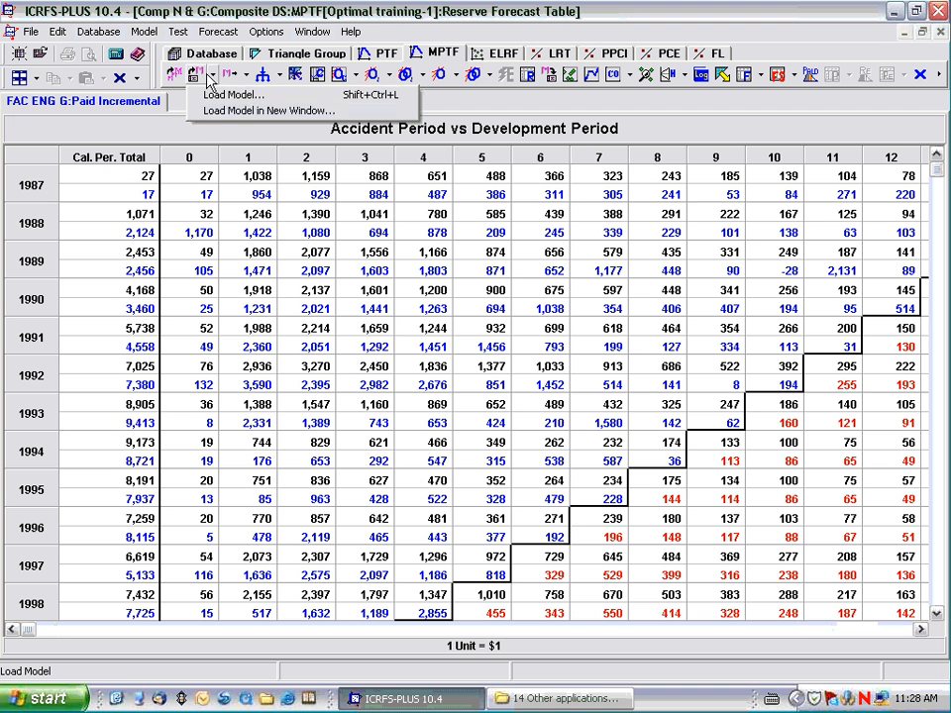
left_click(212, 111)
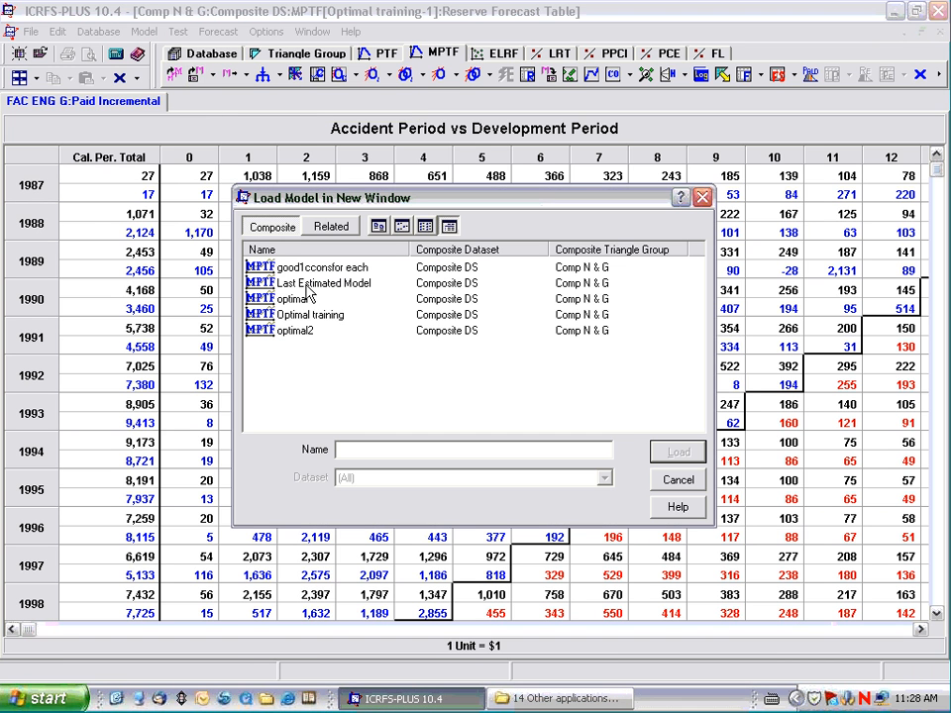
double_click(300, 314)
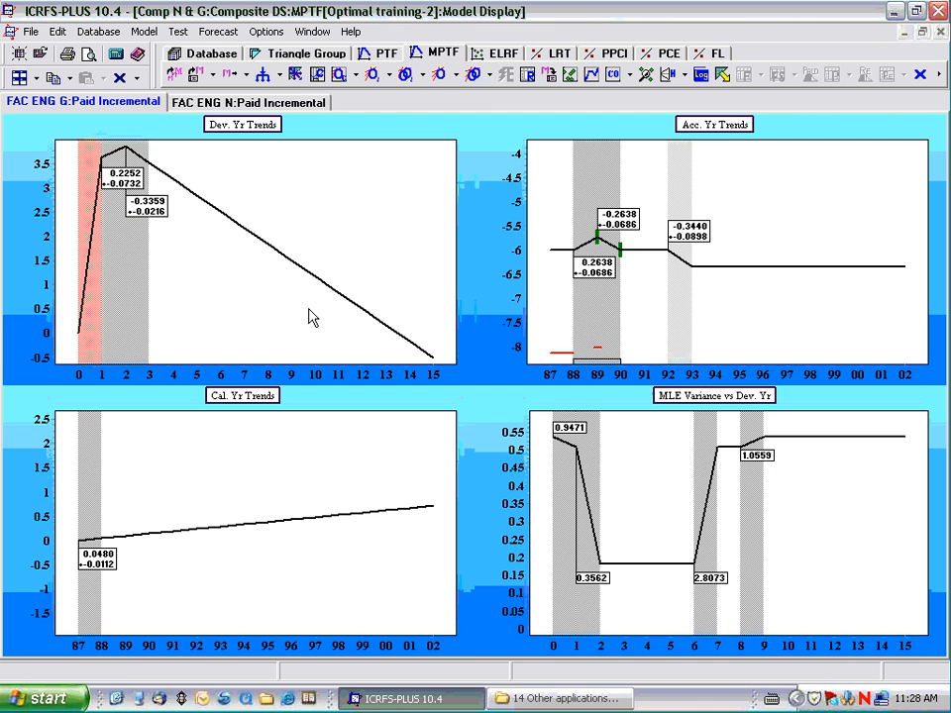
Exclude FAC ENG G from the second model's forecast setup and run the forecast for FAC ENG N only.
left_click(724, 76)
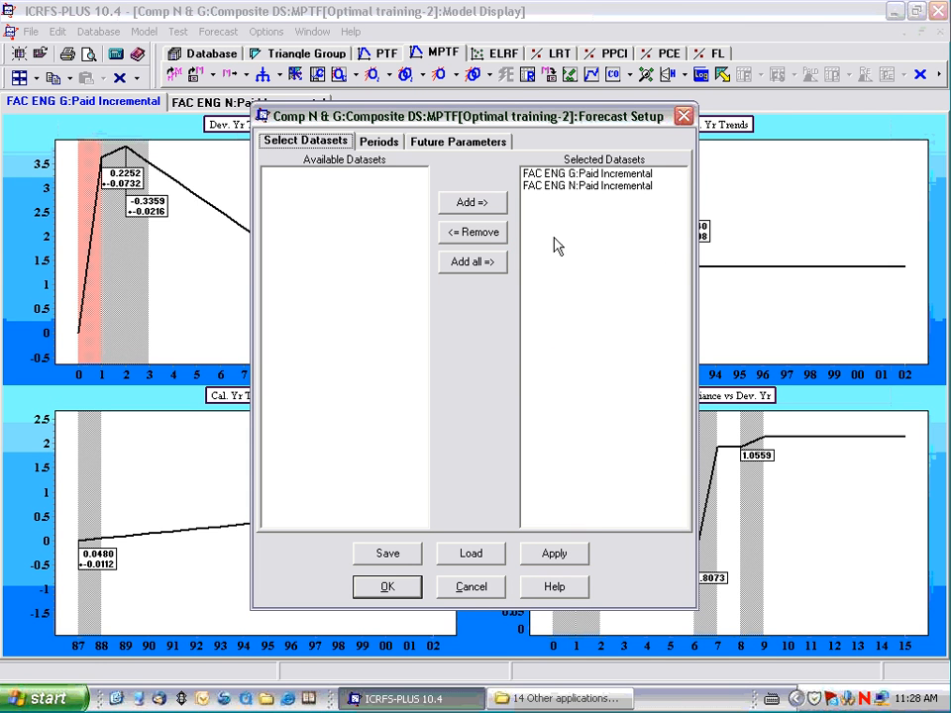
left_click(541, 175)
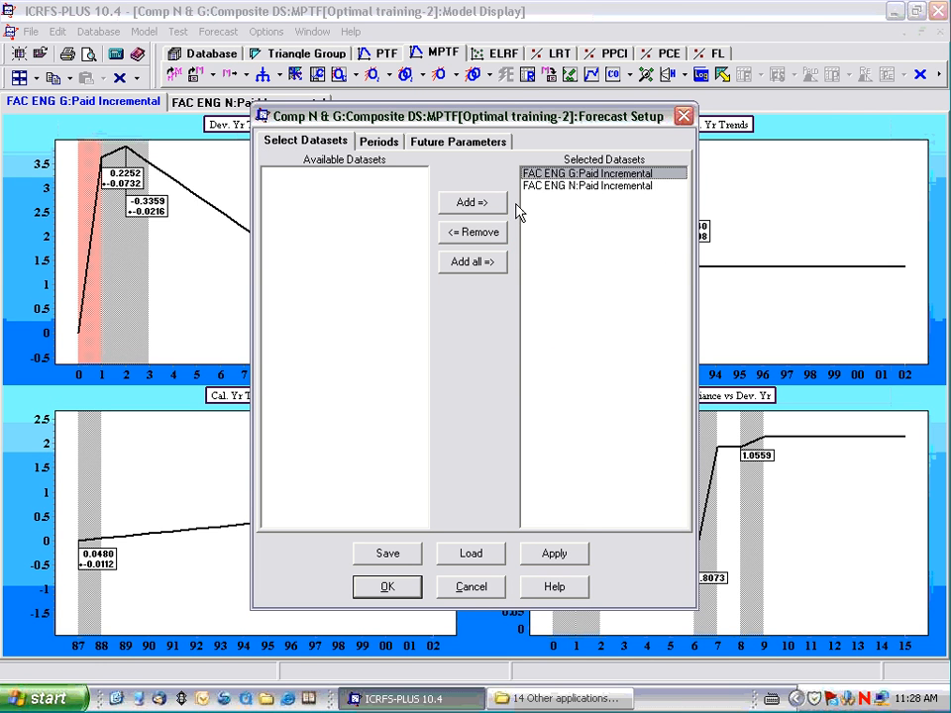
left_click(478, 243)
left_click(387, 586)
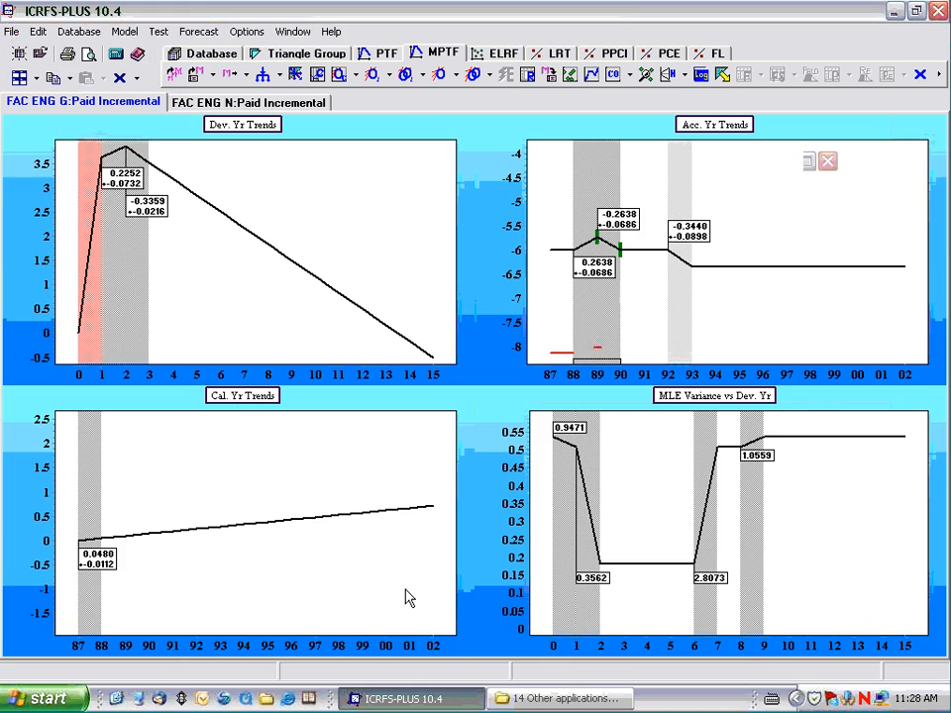
Show the reserve forecast summaries for all open models and minimize the other window types to place both summaries side by side.
left_click(774, 78)
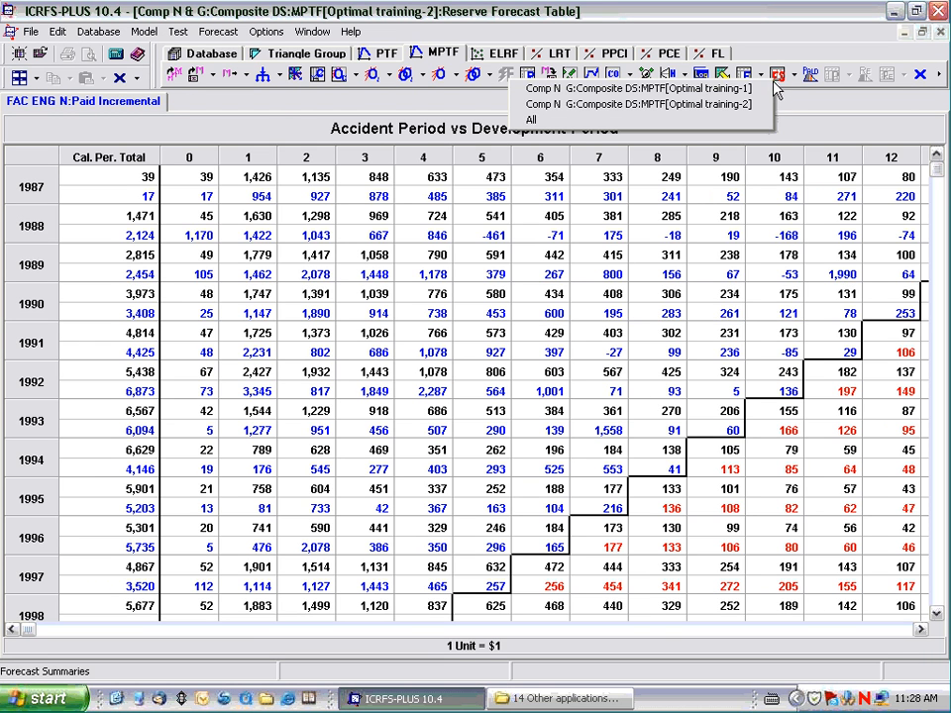
left_click(769, 121)
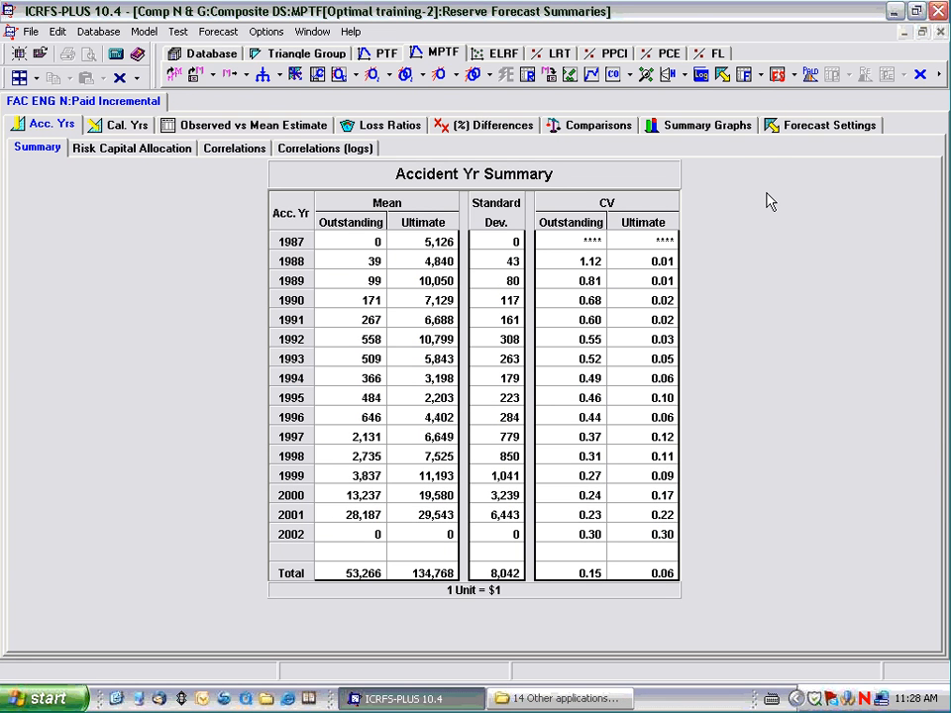
left_click(777, 75)
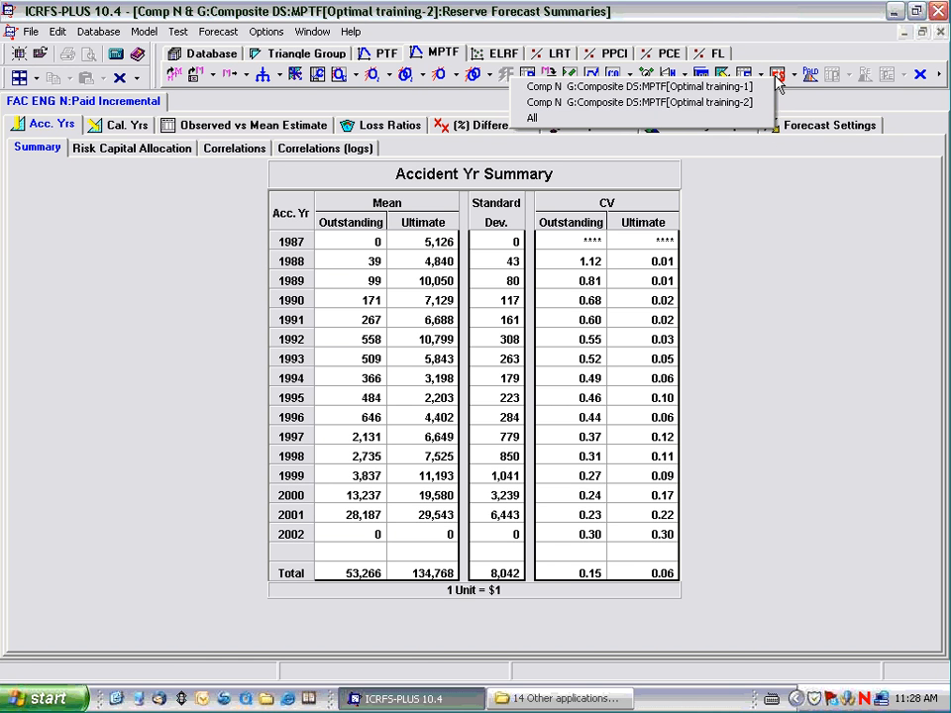
left_click(620, 118)
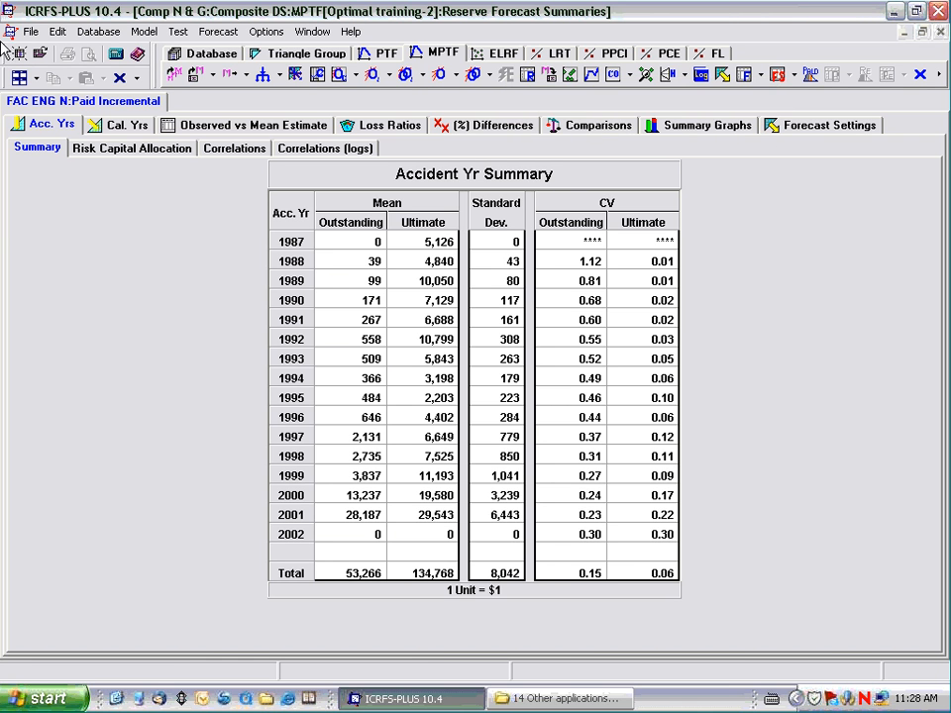
left_click(35, 79)
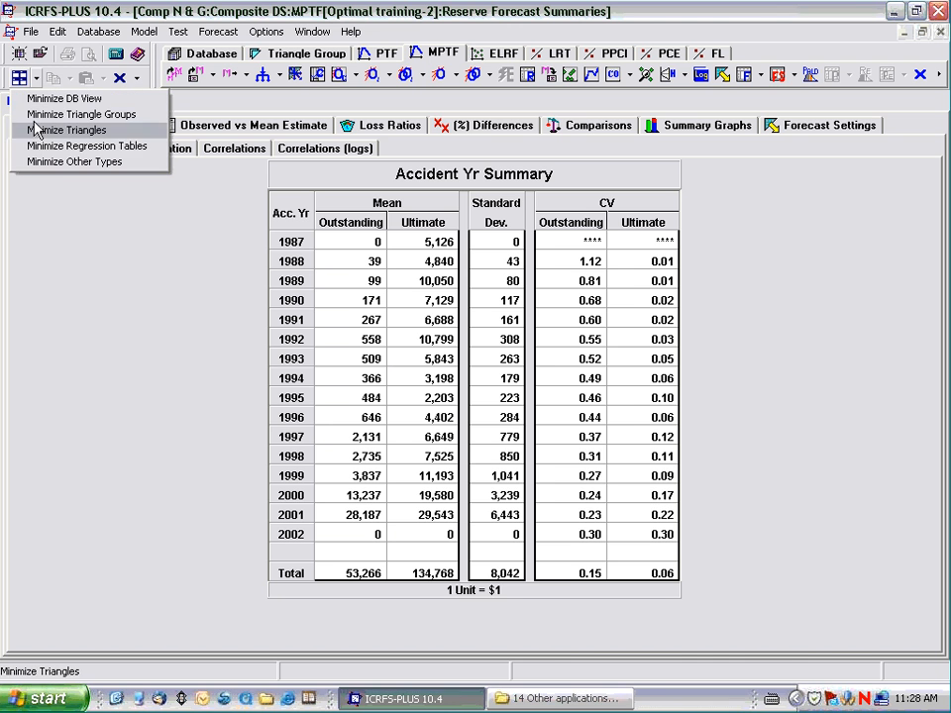
left_click(74, 162)
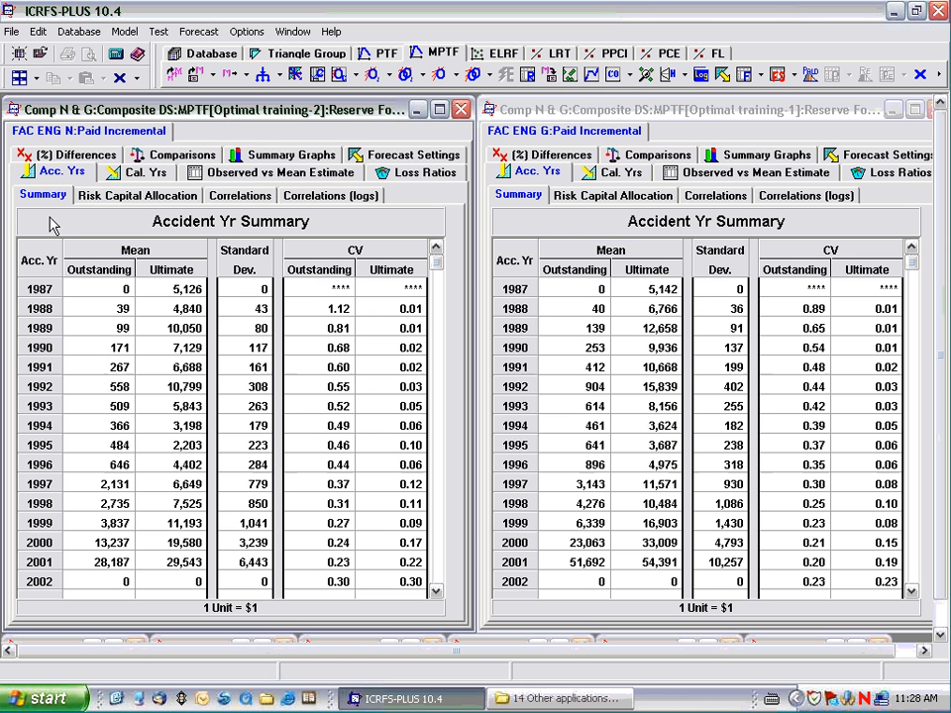
Compare the Total rows of the FAC ENG N and FAC ENG G accident year summaries and dismiss the update notification.
left_click(433, 591)
left_click(433, 591)
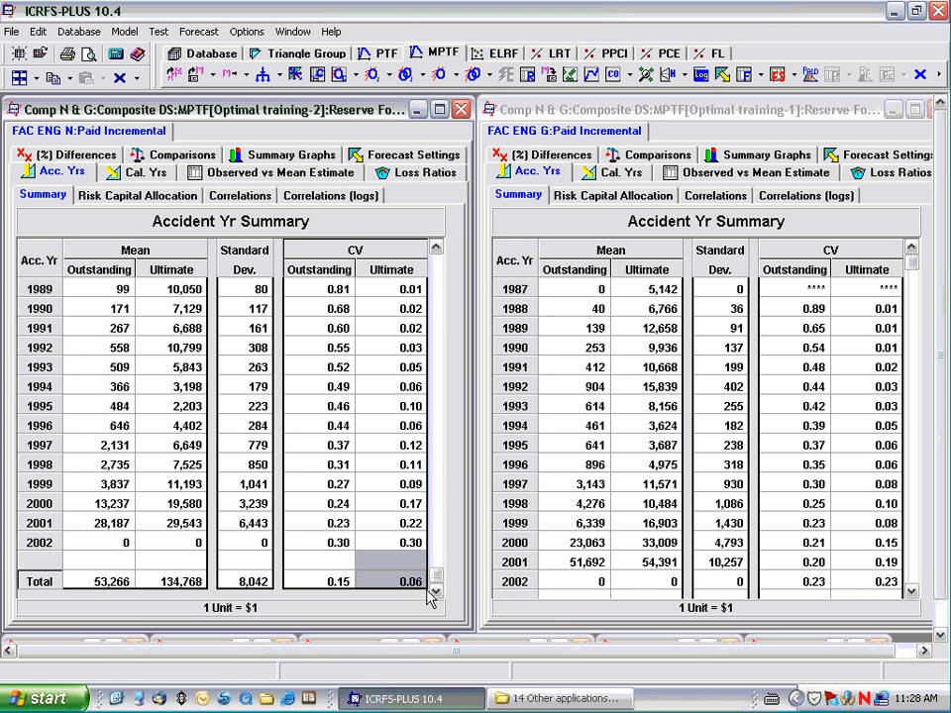
left_click(912, 592)
left_click(912, 591)
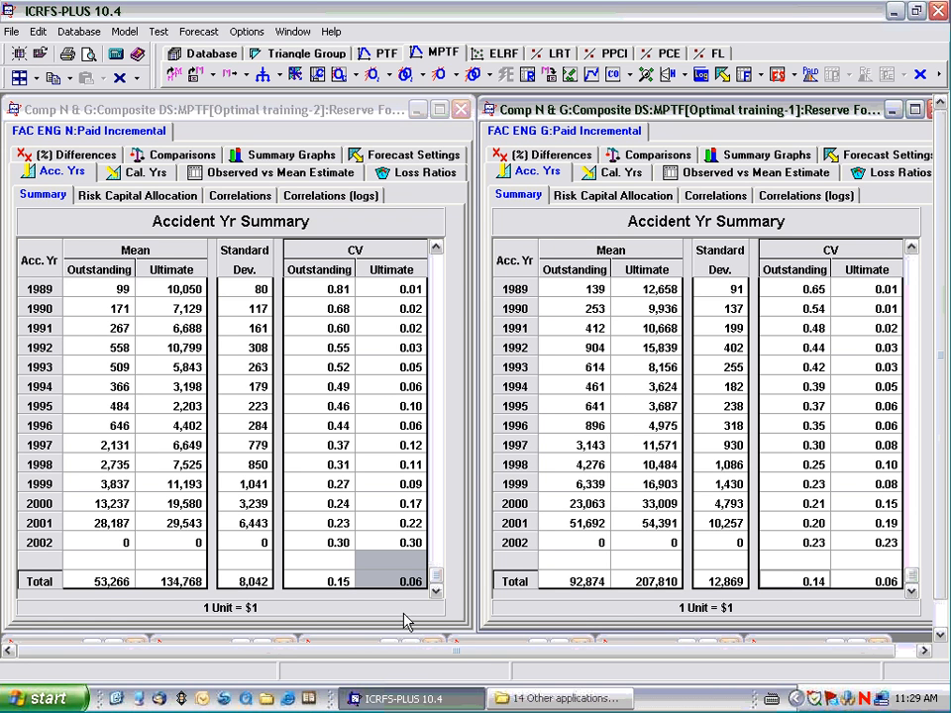
left_click(315, 587)
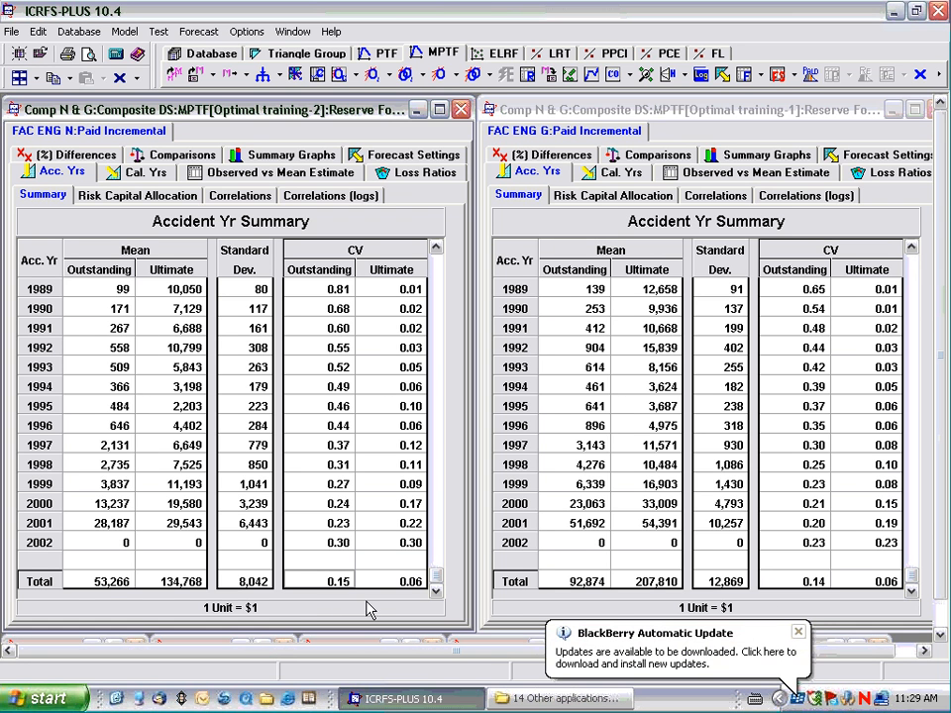
left_click(798, 635)
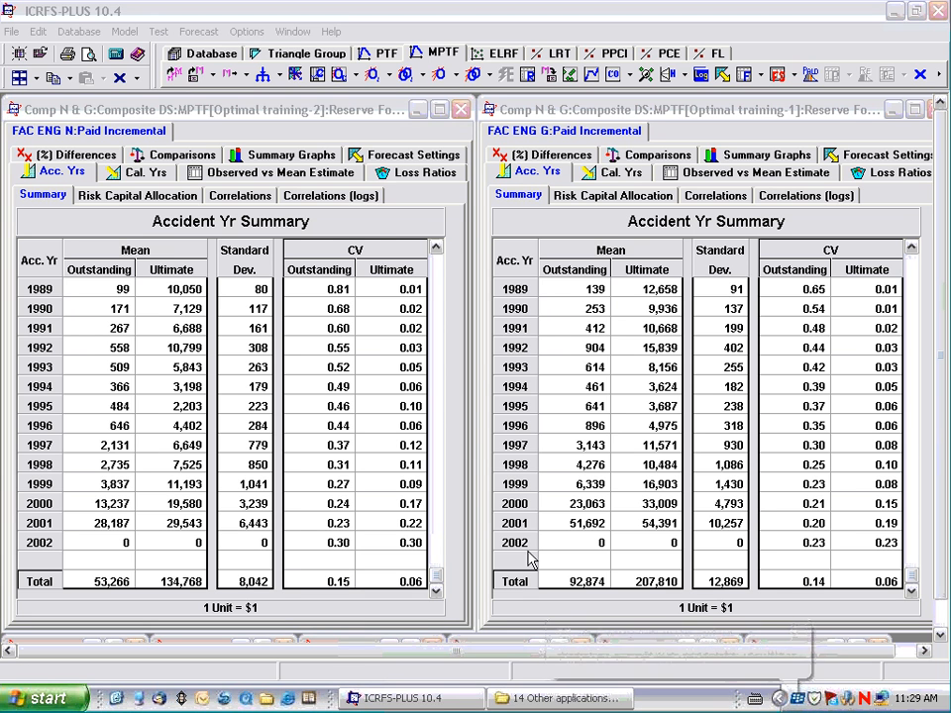
left_click(399, 230)
In the maximized model display, compare the MLE variance charts of FAC ENG G and FAC ENG N, and enlarge FAC ENG G's calendar year trends.
left_click(444, 54)
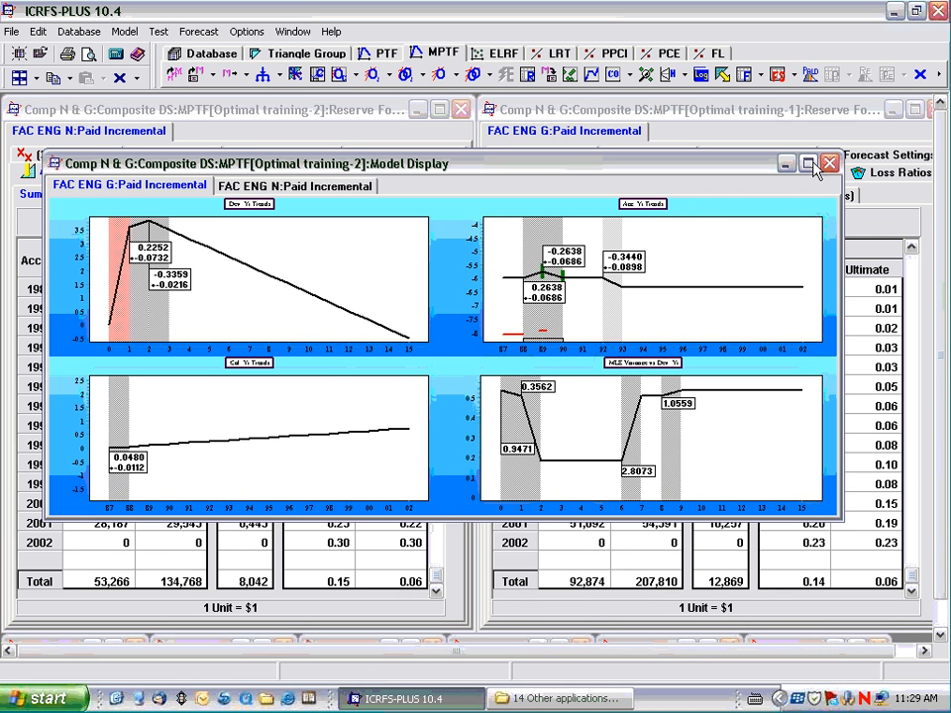
left_click(810, 164)
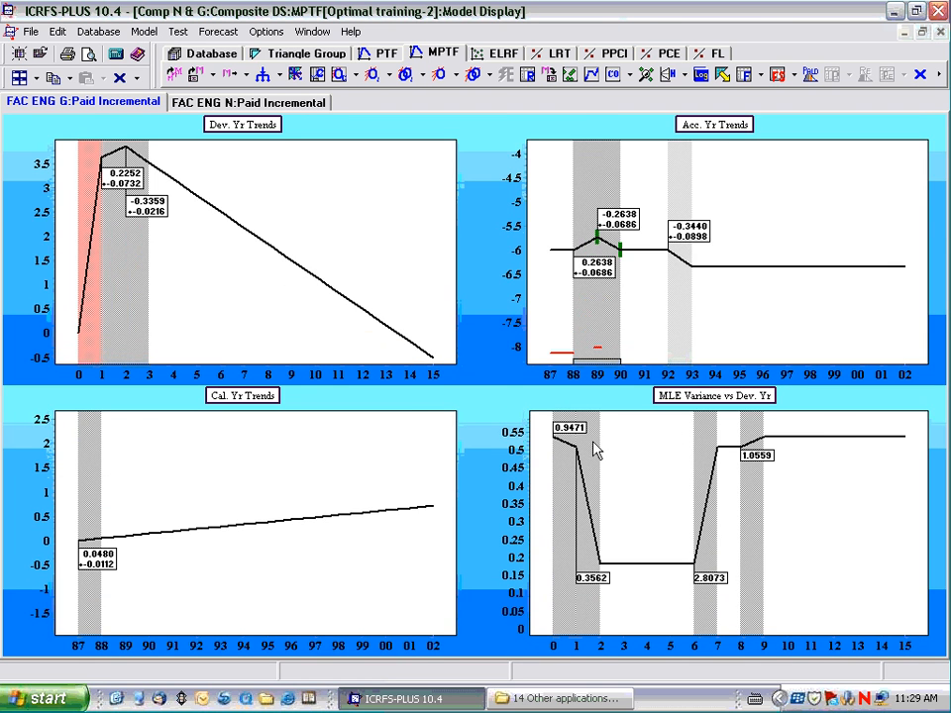
double_click(595, 451)
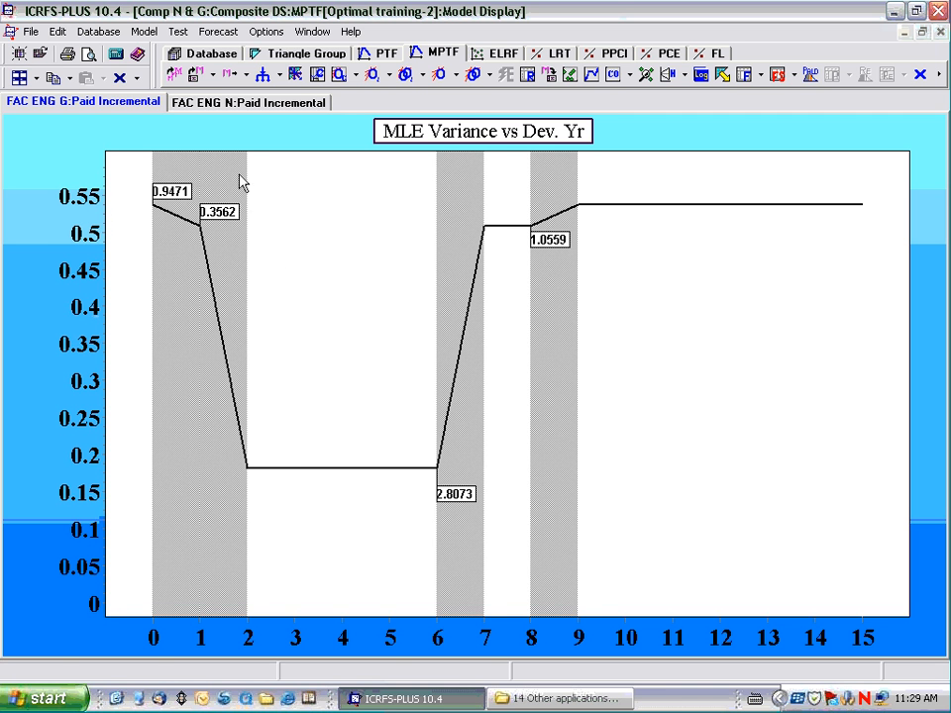
left_click(221, 108)
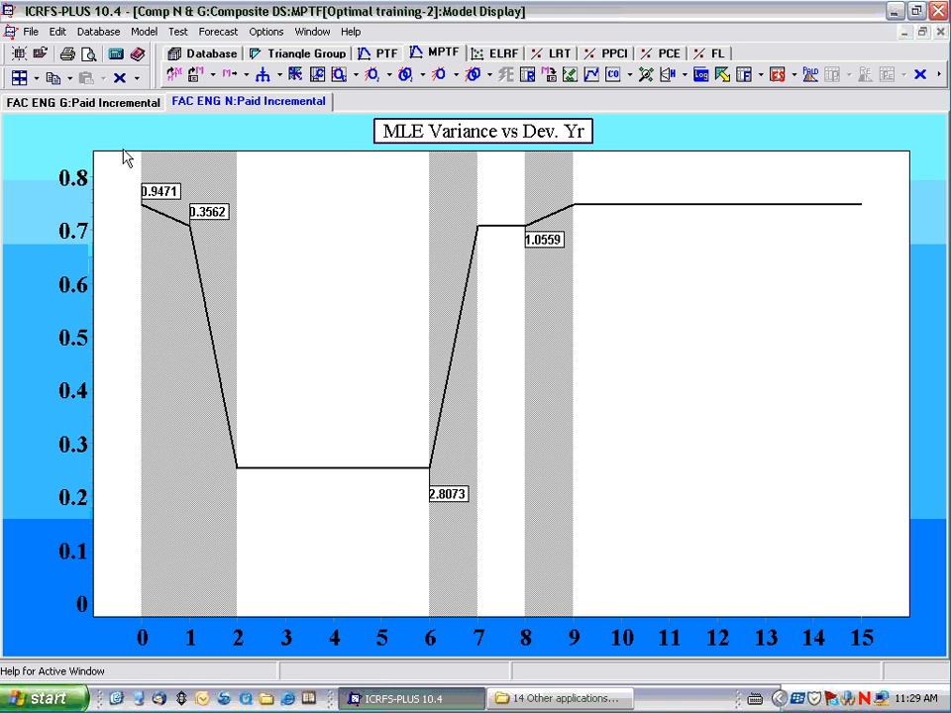
left_click(103, 107)
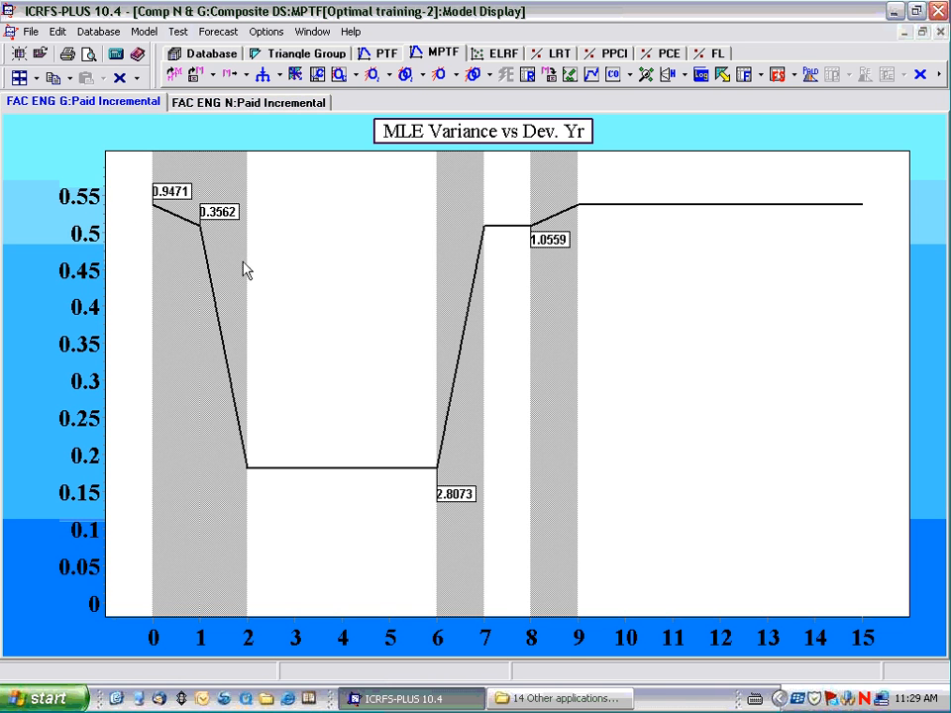
double_click(391, 136)
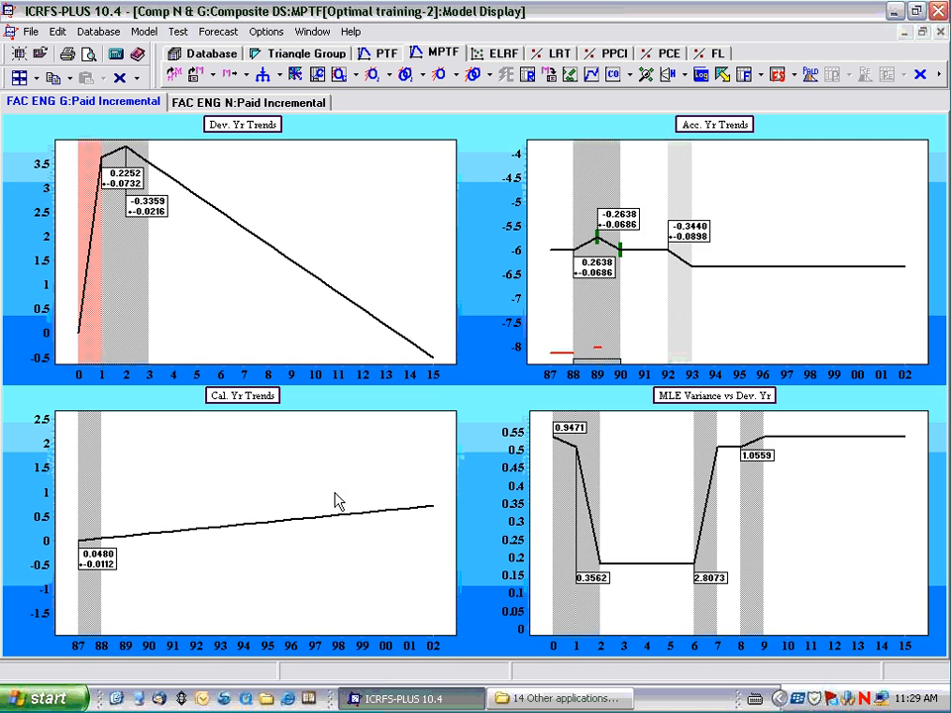
double_click(266, 396)
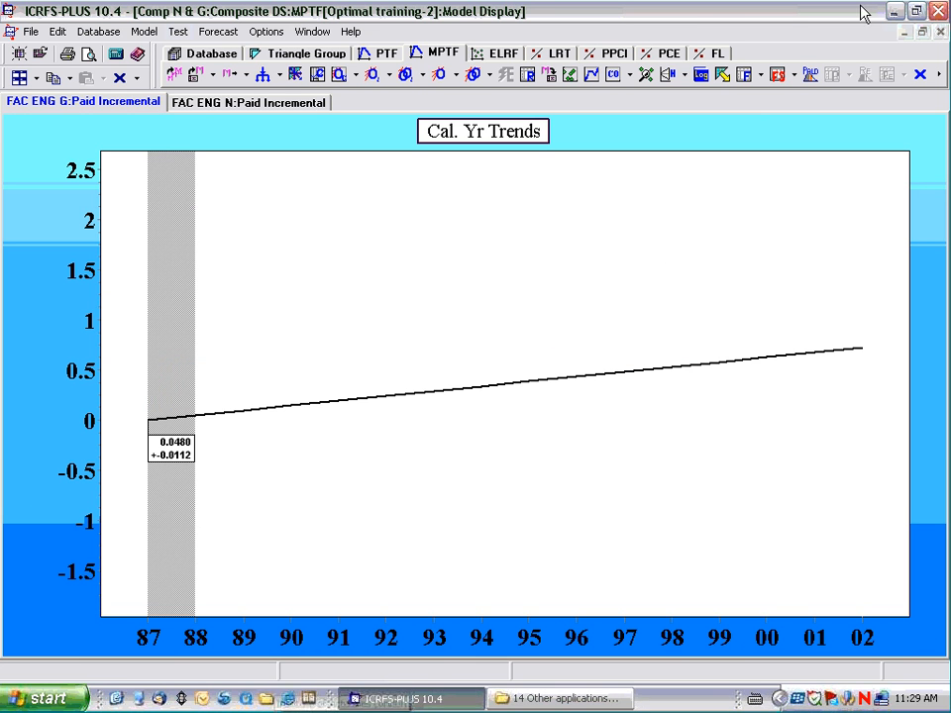
Bring back the reserve forecast summaries of all models and minimize the remaining window types.
left_click(777, 79)
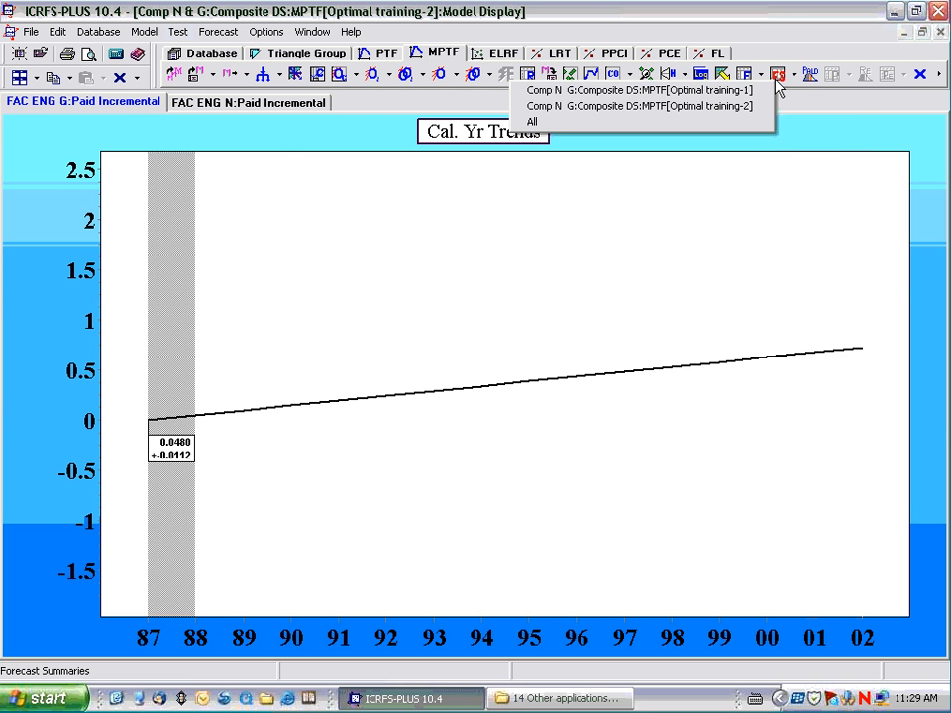
left_click(754, 121)
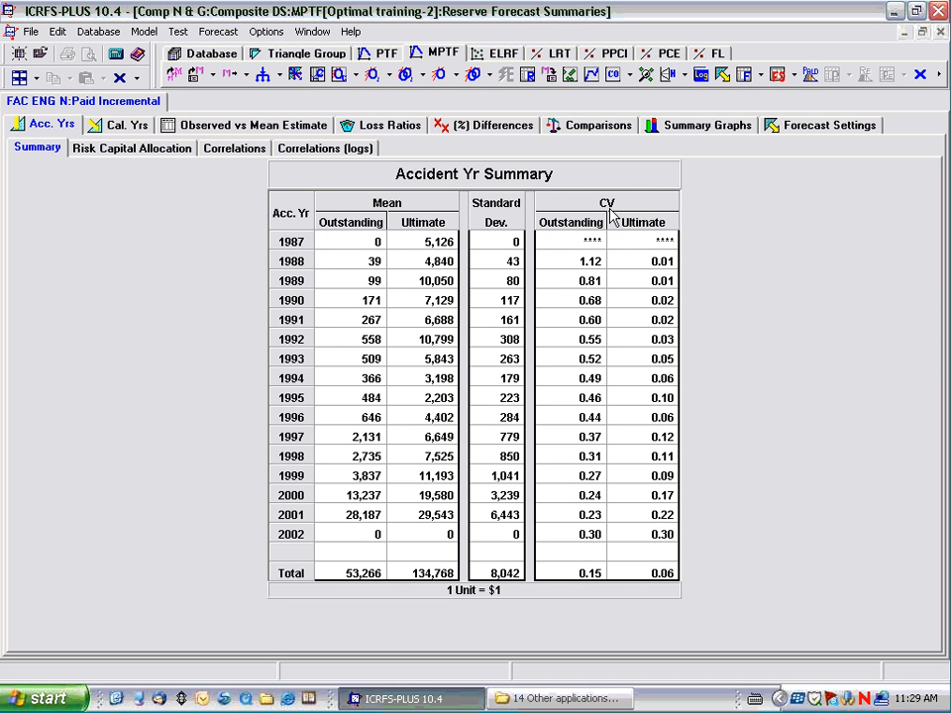
left_click(36, 78)
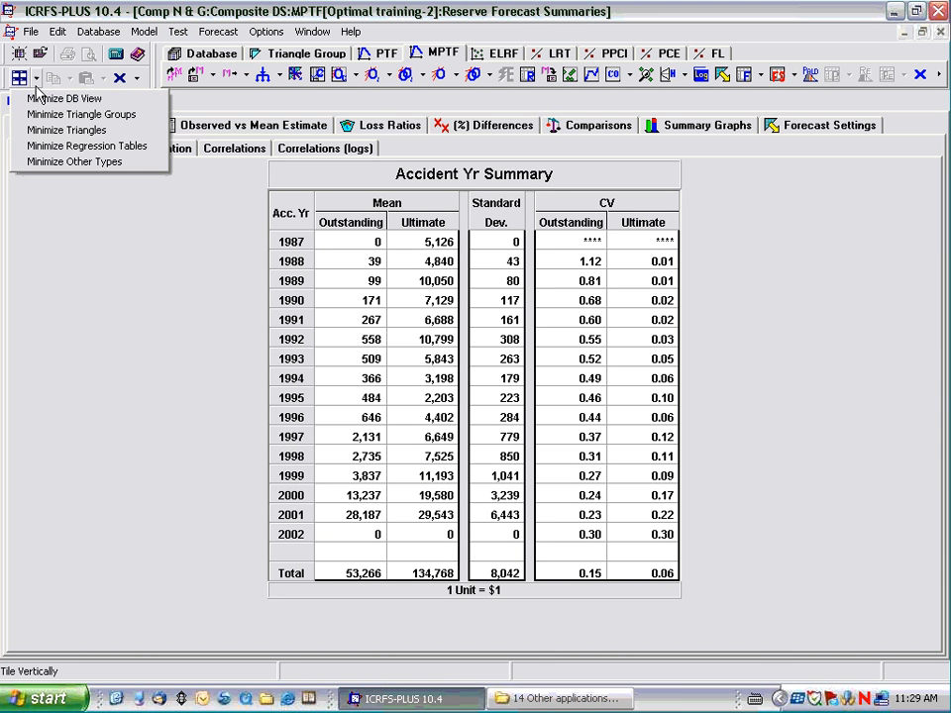
left_click(37, 161)
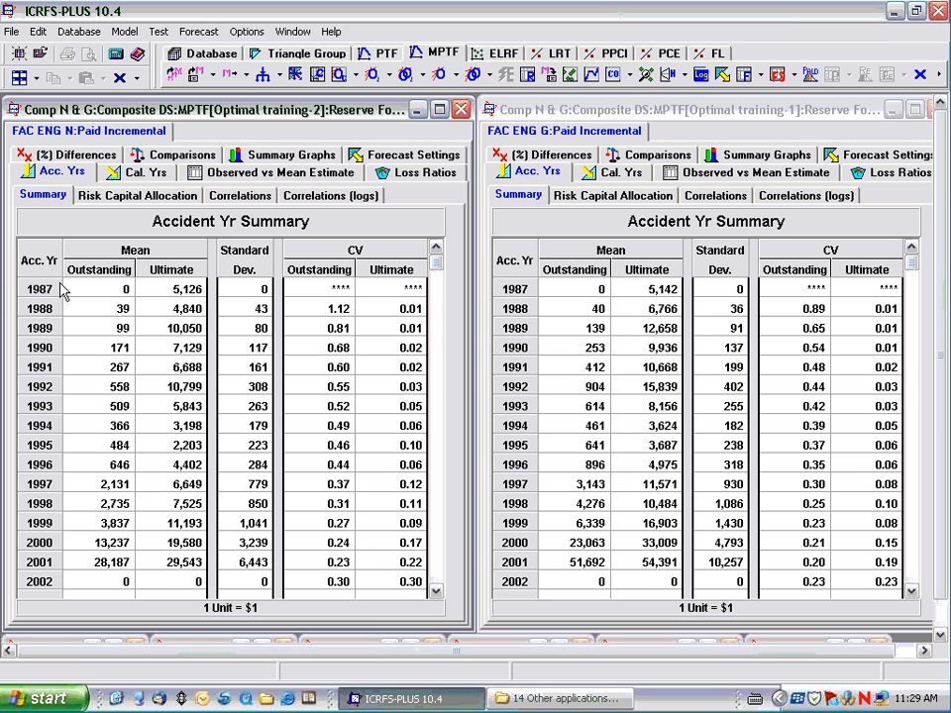
Retile the two accident year summaries and compare the Total rows of FAC ENG G and FAC ENG N.
left_click(434, 591)
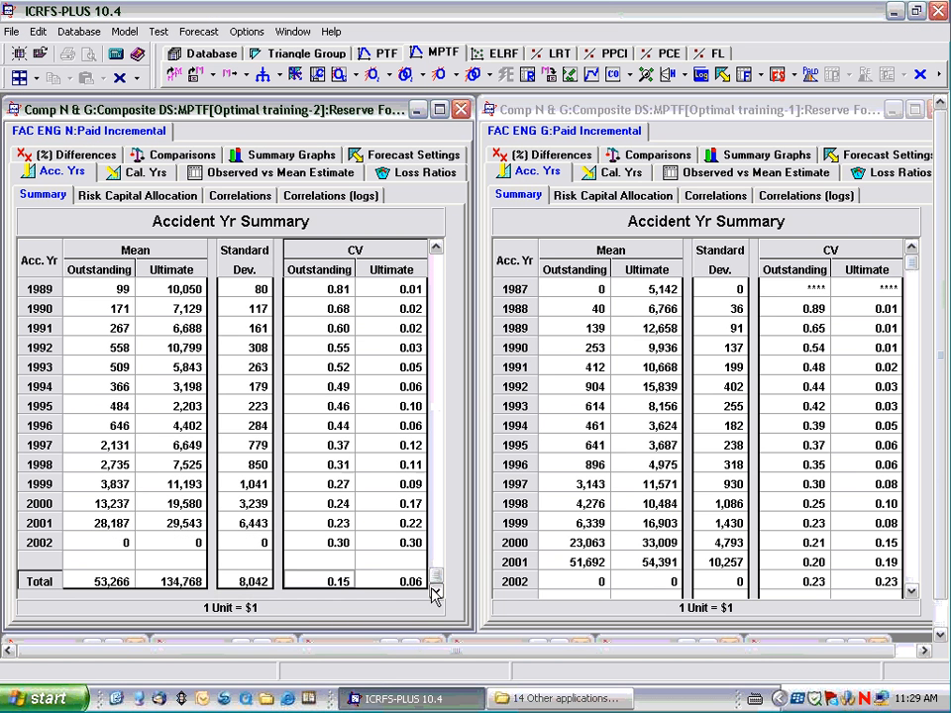
left_click(910, 592)
left_click(910, 592)
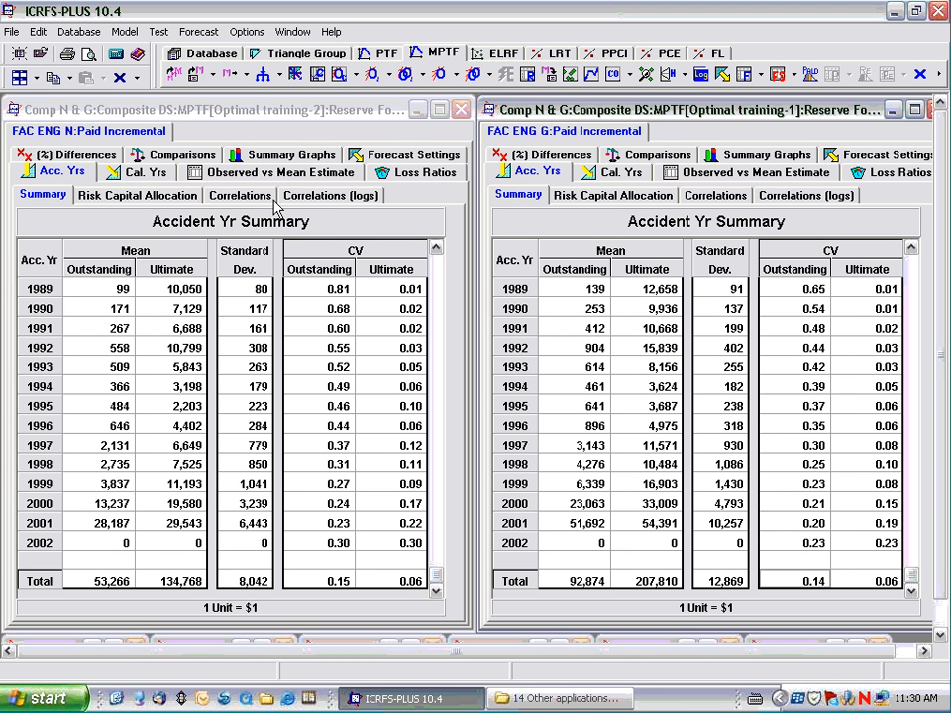
left_click(22, 80)
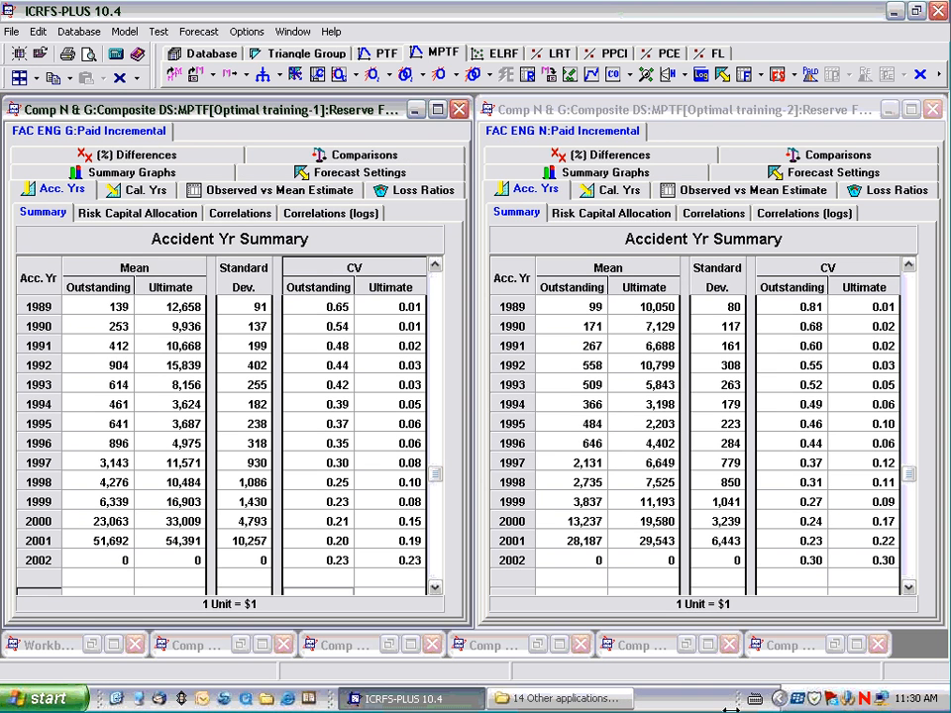
left_click(433, 587)
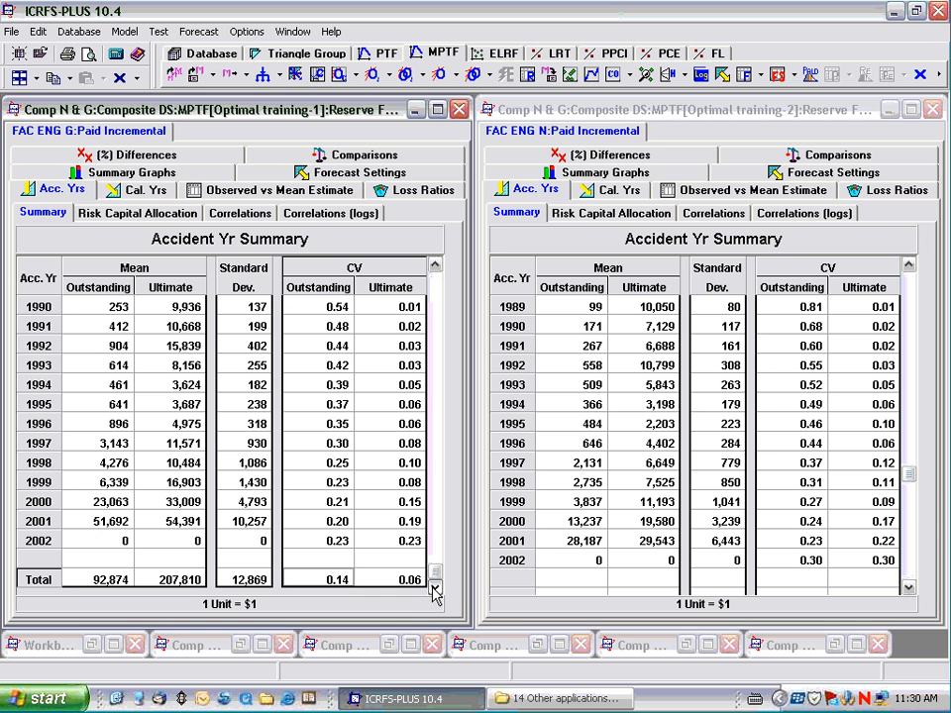
left_click(908, 587)
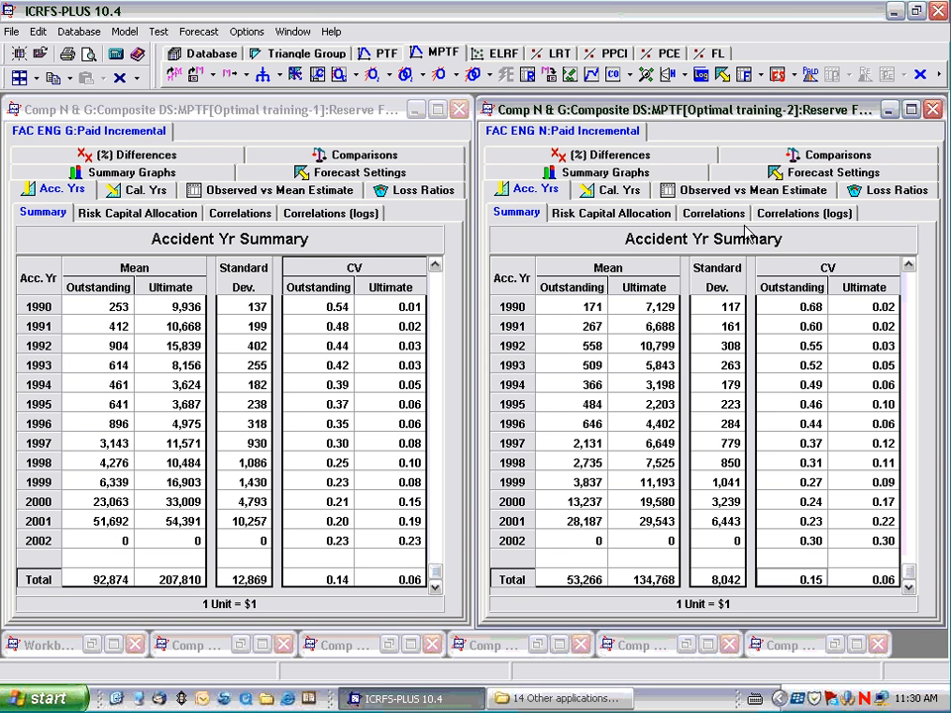
Open the model choices for the Predictive Aggregate Loss Distributions.
left_click(810, 76)
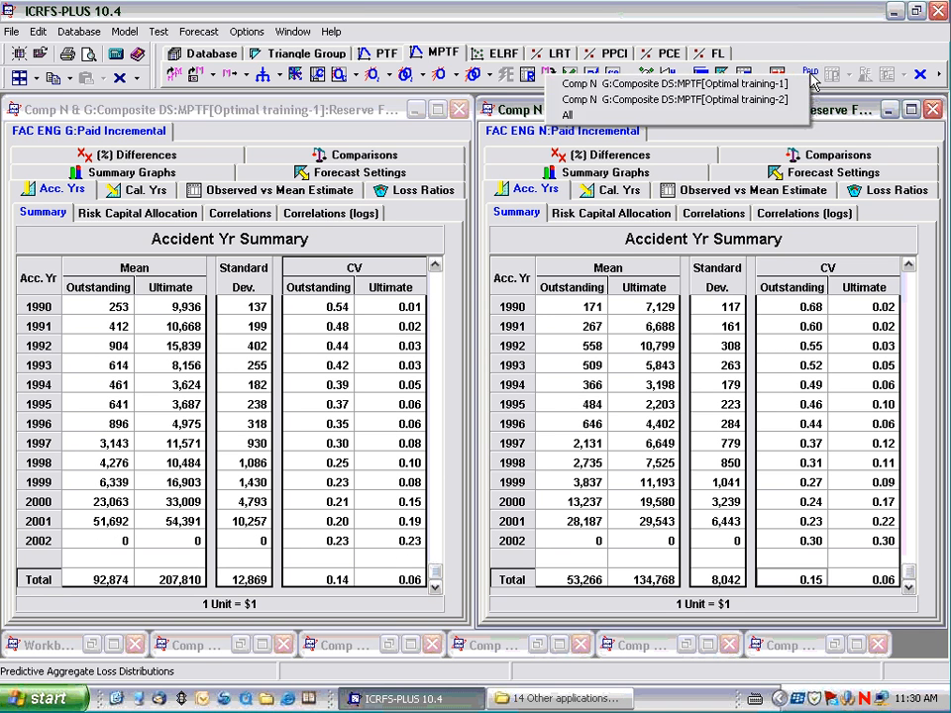